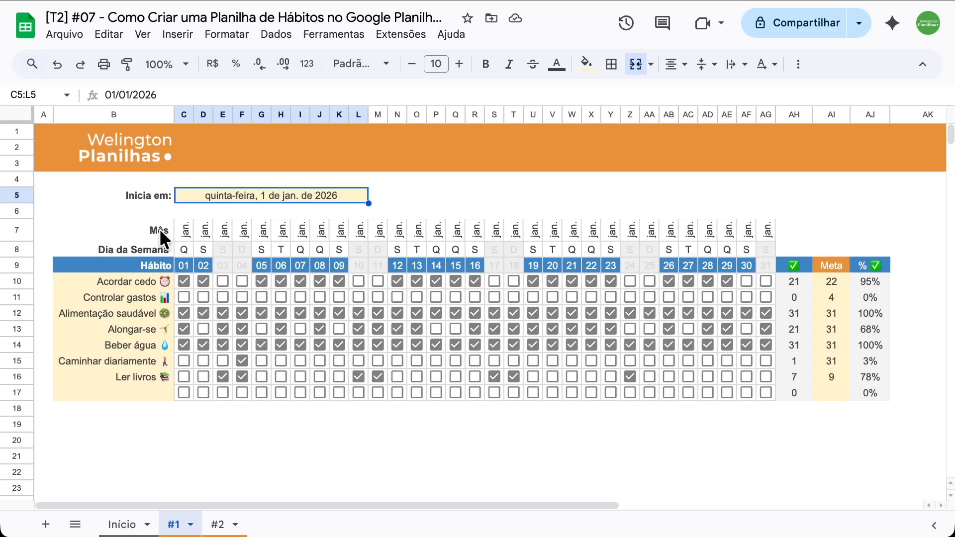
Open the start date's calendar picker on sheet #1 and close it without choosing another date
double_click(235, 197)
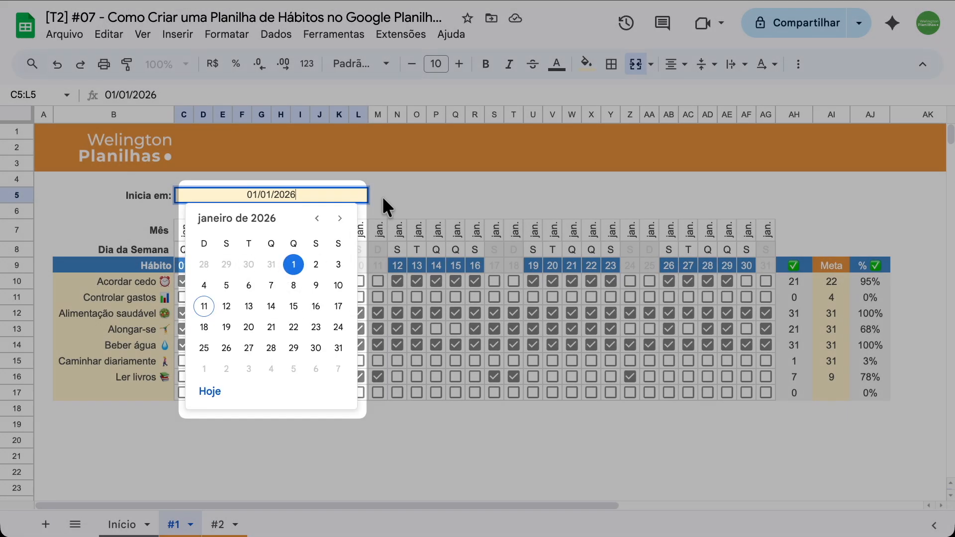
click(382, 194)
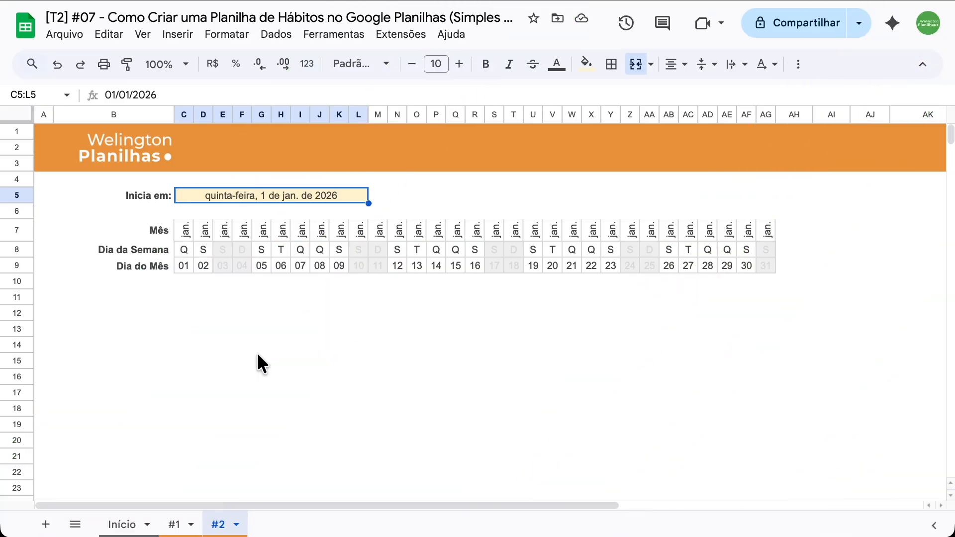
On sheet #2, examine the column-count and start-date arguments of the SEQUENCE formula in C9, leaving it unedited
click(183, 266)
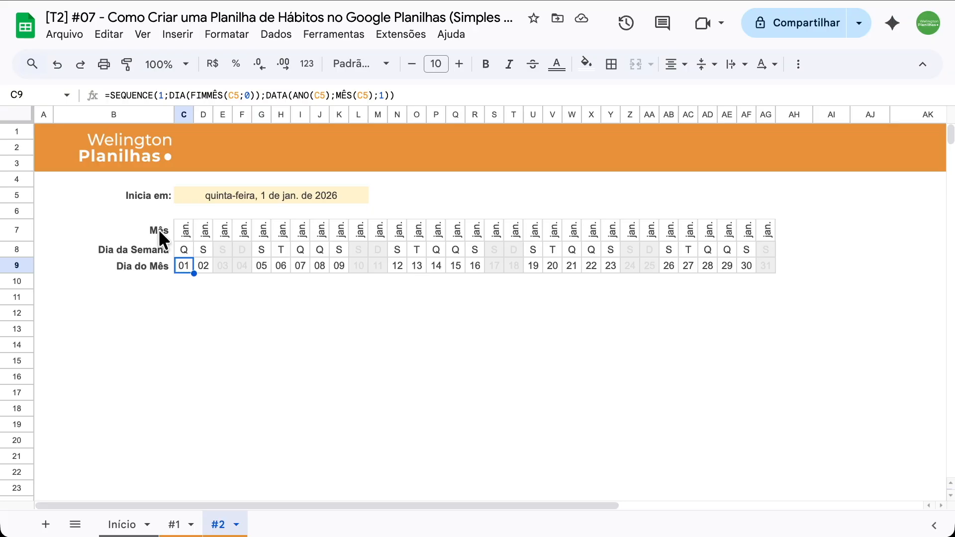
double_click(183, 265)
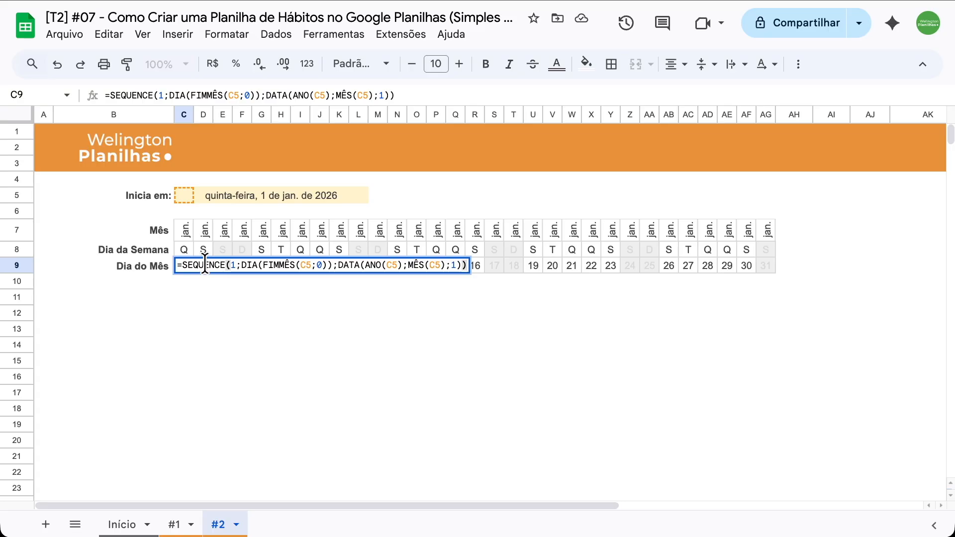
drag(241, 264, 331, 265)
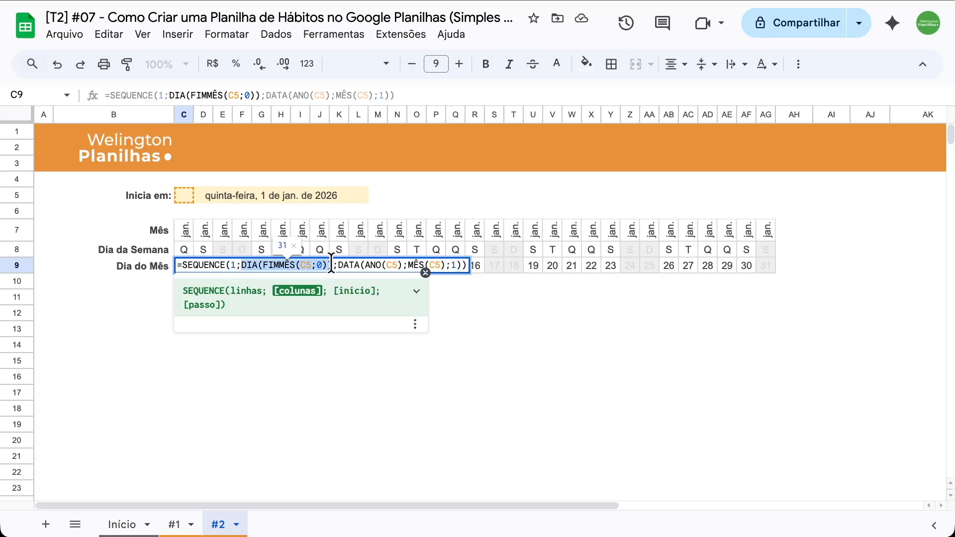
click(337, 265)
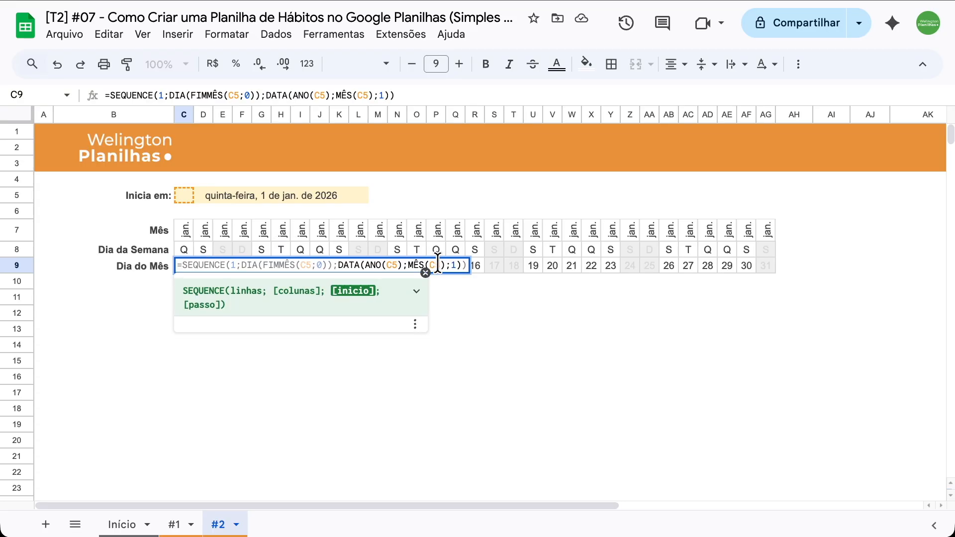
shift+click(460, 265)
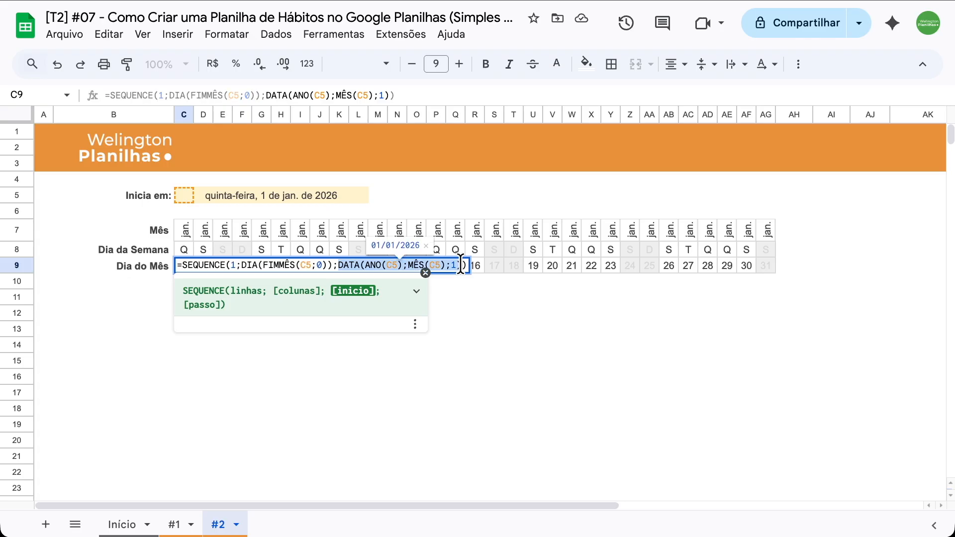
key(Escape)
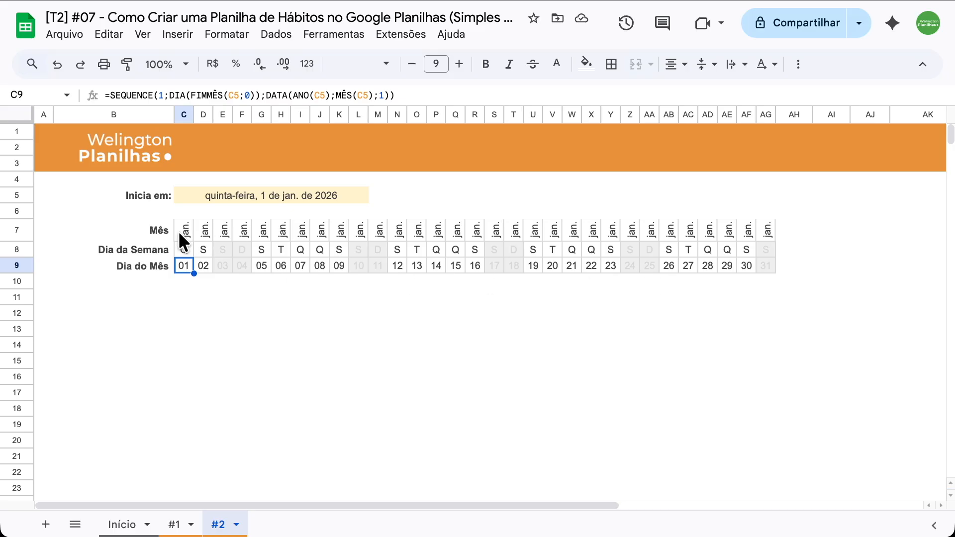
Examine the weekday formula in C8, covering the DIA.DA.SEMANA index and the list of day letters in ESCOLHER
click(184, 249)
double_click(183, 249)
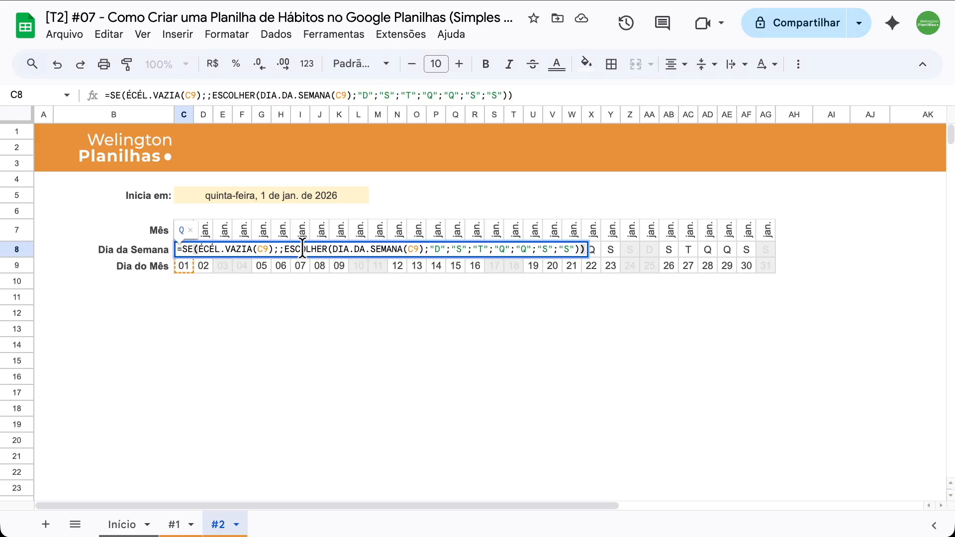
click(337, 249)
shift+click(424, 249)
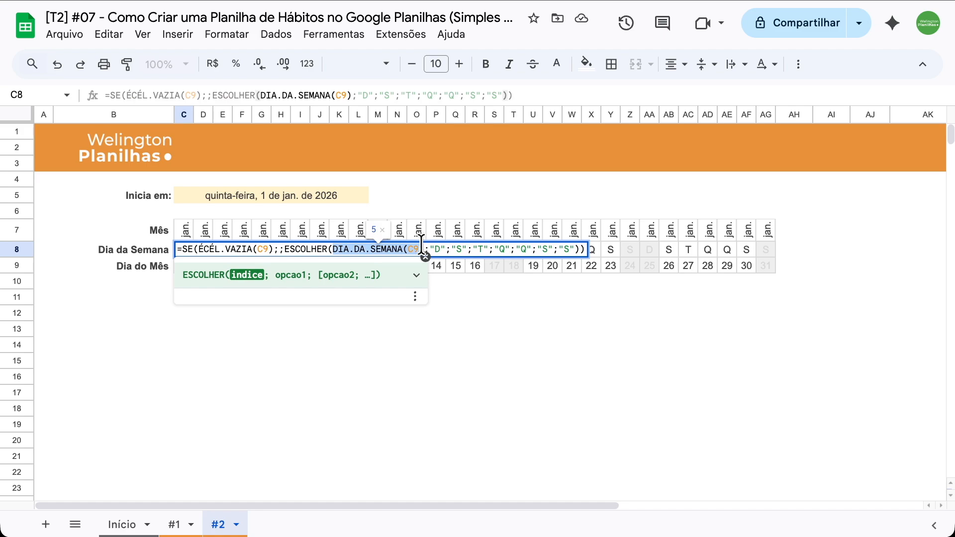
click(315, 249)
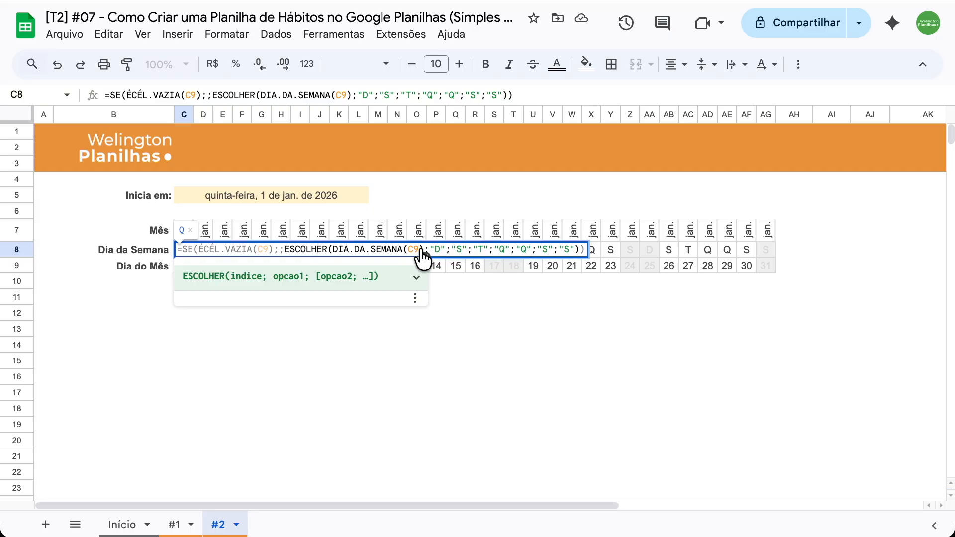
drag(429, 248, 574, 248)
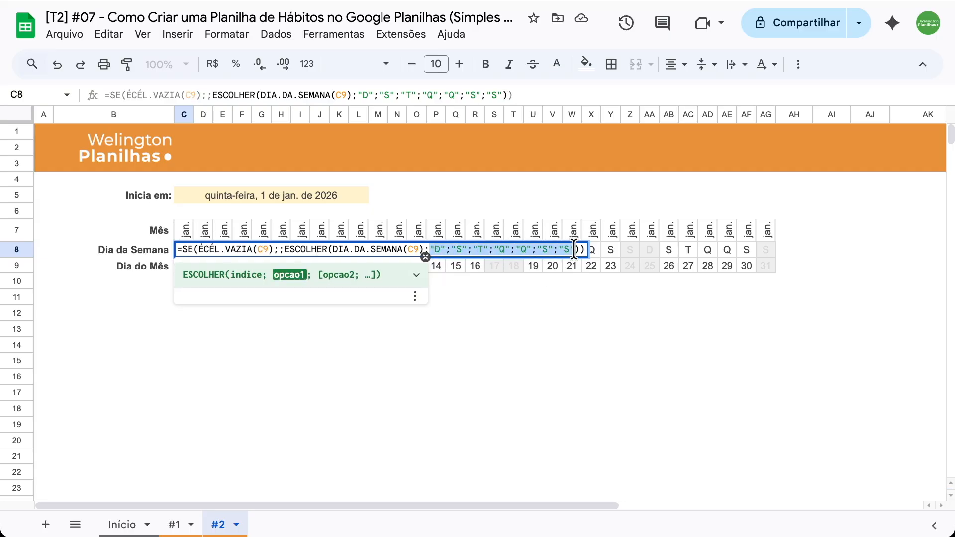
key(Escape)
Check the cell reference and the 90° text rotation of the first month cell, C7
click(185, 232)
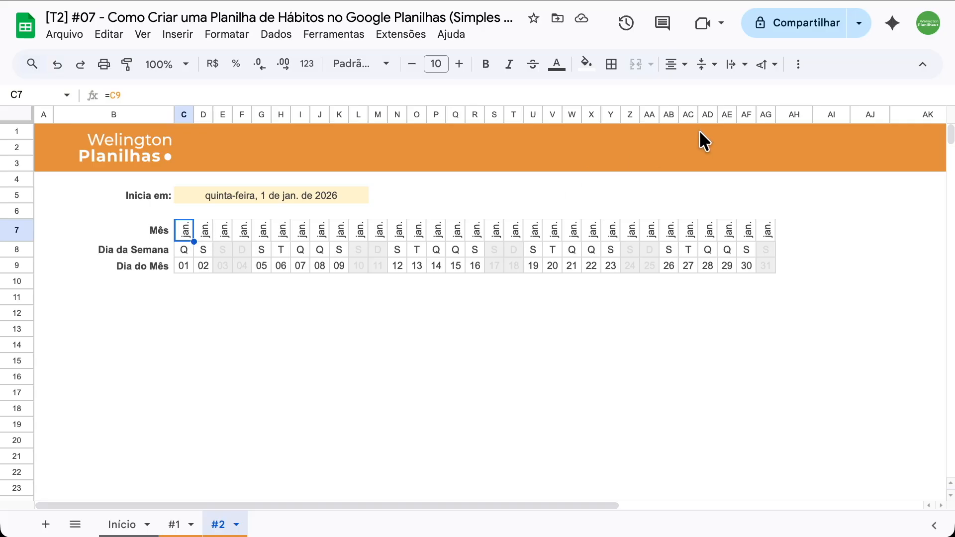
click(775, 75)
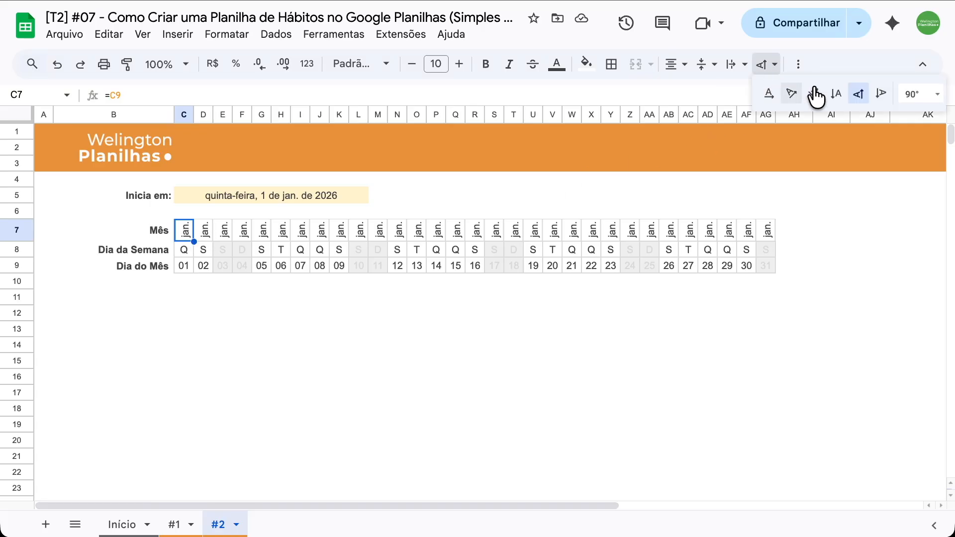
click(860, 99)
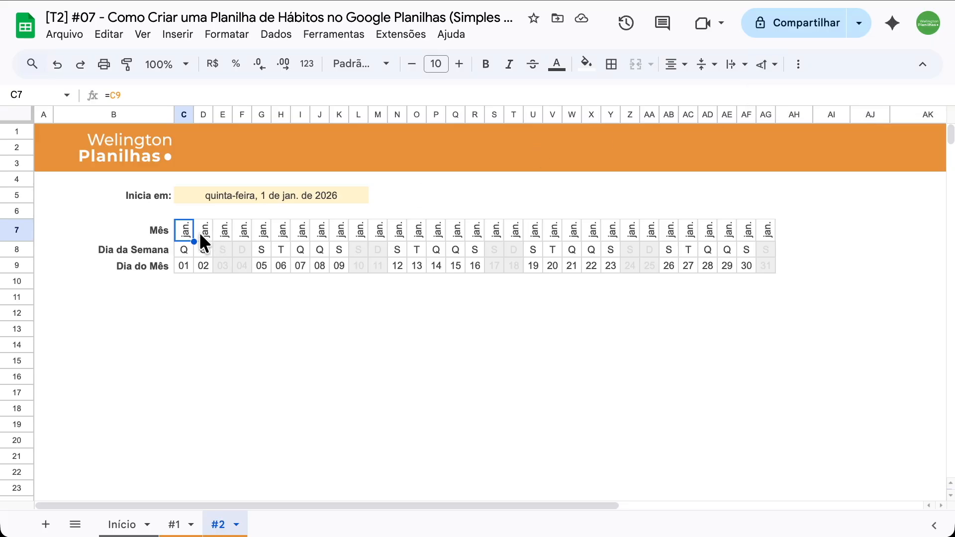
Set the start date in C5 to 01/02/2026
double_click(192, 194)
click(340, 218)
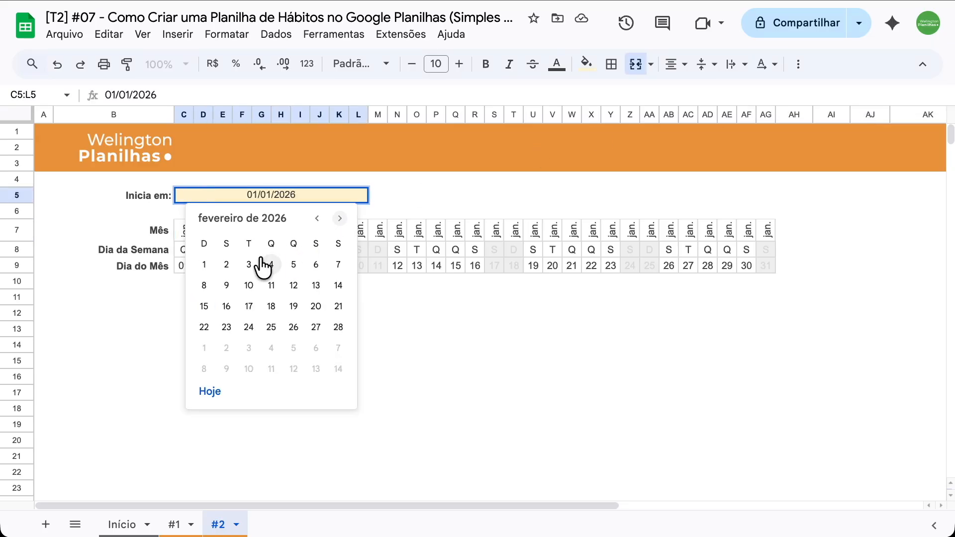
click(204, 264)
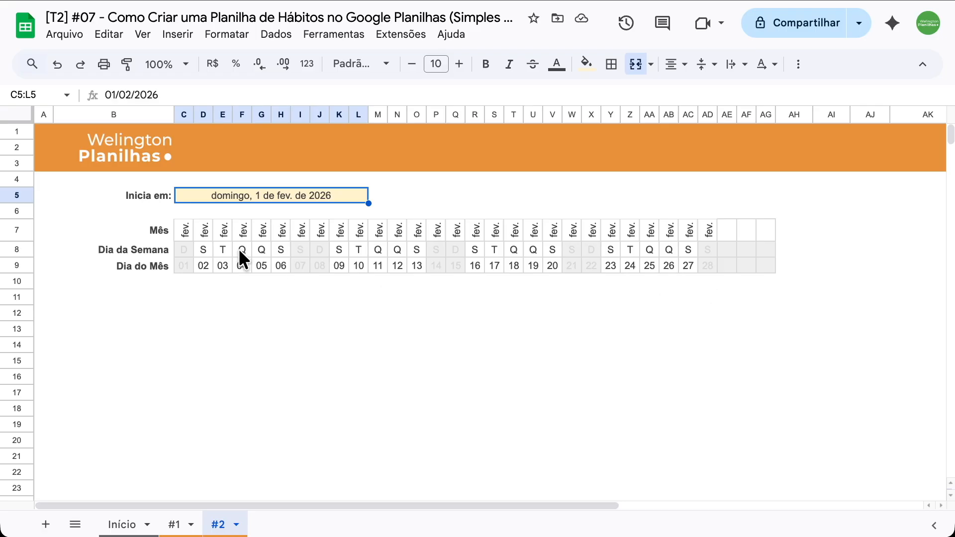
Review the conditional formatting rule applied to C8:AG9, reading its custom formula through to the end
click(184, 250)
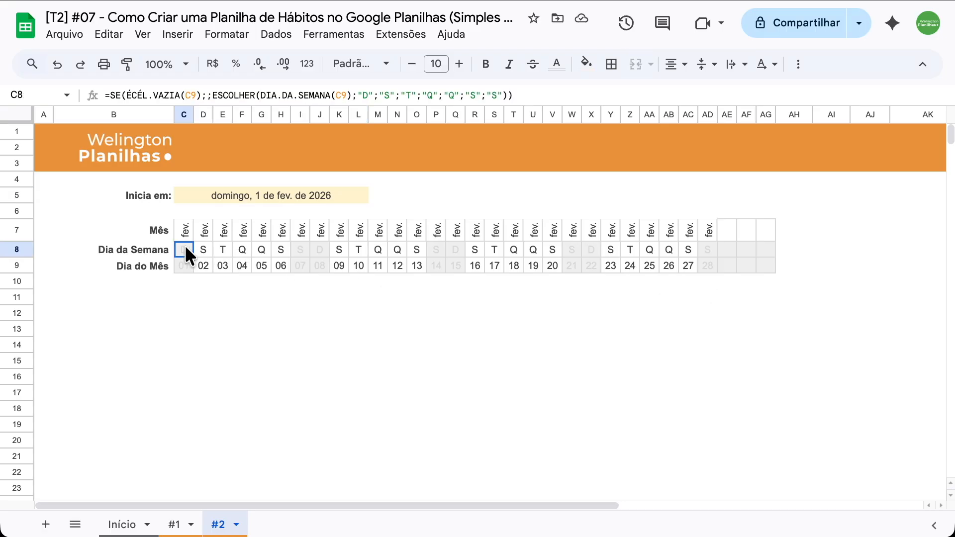
click(586, 76)
click(616, 344)
click(836, 123)
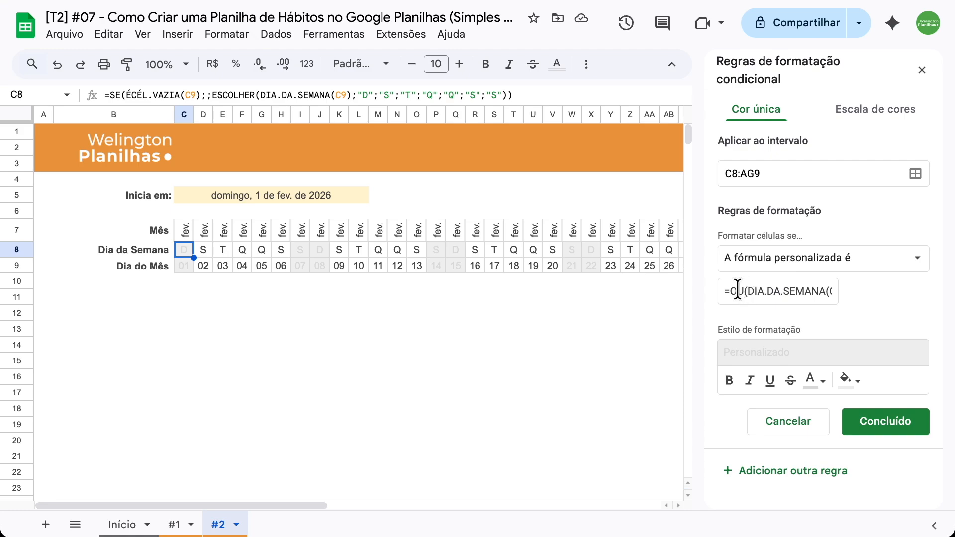
scroll(750, 291, right, 1)
scroll(749, 291, right, 2)
scroll(788, 291, right, 2)
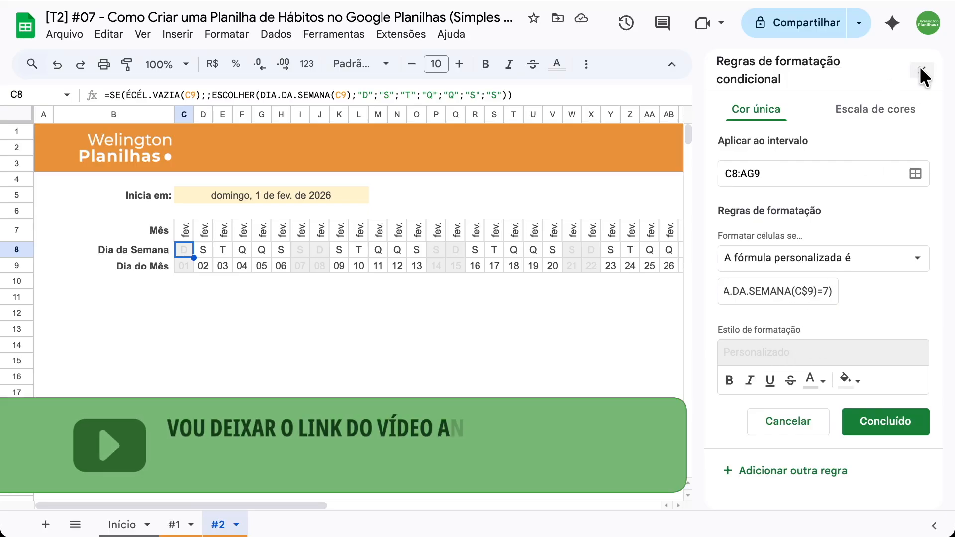
click(922, 70)
Set the start date in C5 back to 01/01/2026
click(184, 281)
double_click(230, 196)
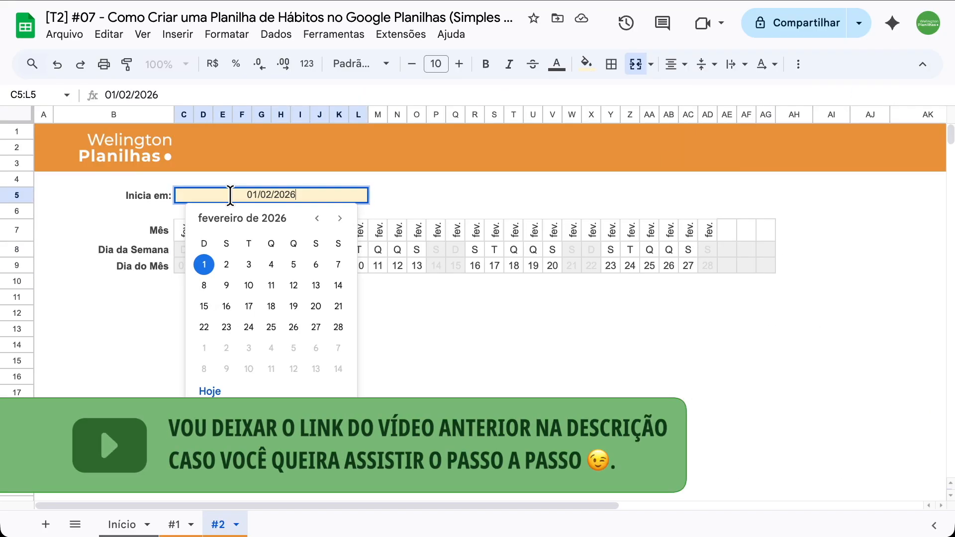
click(316, 219)
click(294, 264)
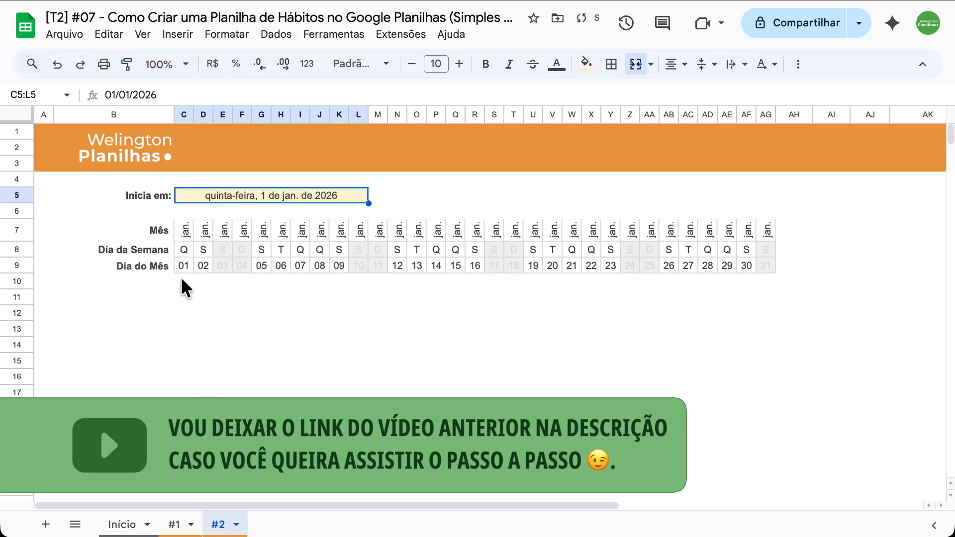
Replace the "Dia do Mês" label in B9 with "Hábito"
click(182, 280)
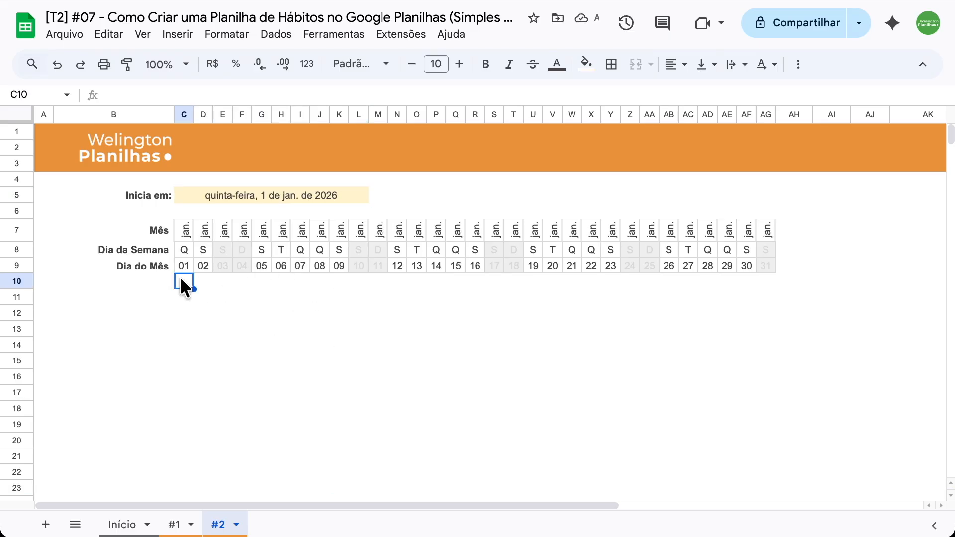
click(154, 267)
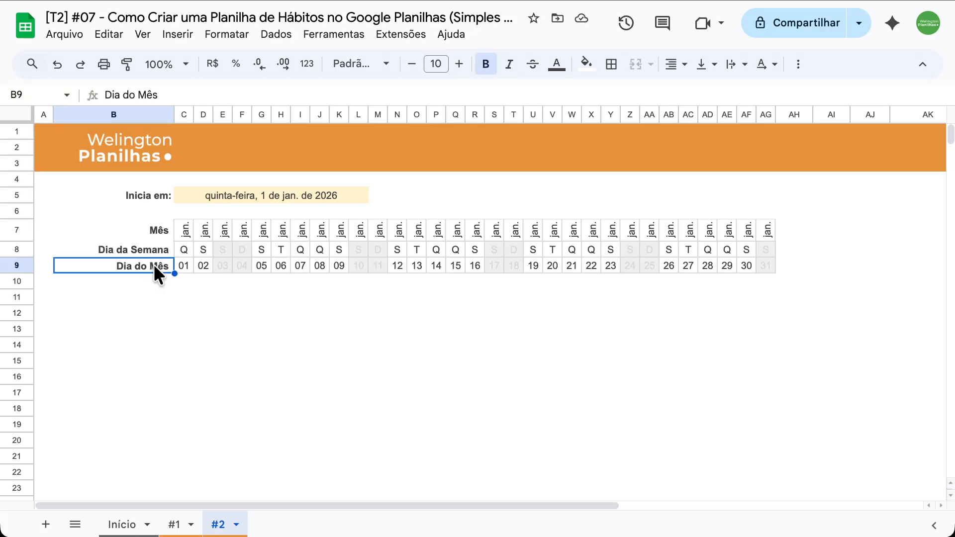
text(Hábito)
key(Return)
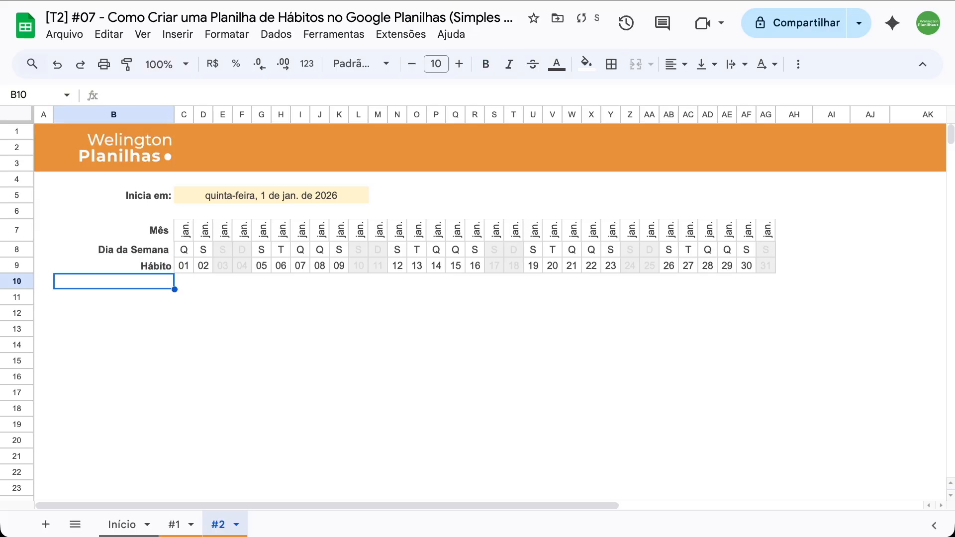
Fill B10:B16 with Acordar cedo, Controlar gastos, Alimentação saudável, Alongar-se, Beber água, Caminhar diariamente and Ler livros, each followed by a matching emoji
text(Acordar cedo ⏰ Controlar gastos 📊 Alimentação saudável 🥗 Alongar-se 🤸 Beber água 💧 Caminhar diariamente 🚶 Ler livros 📚)
Insert checkboxes throughout C10:AG17 and test the one in C10 by ticking and clearing it
click(189, 281)
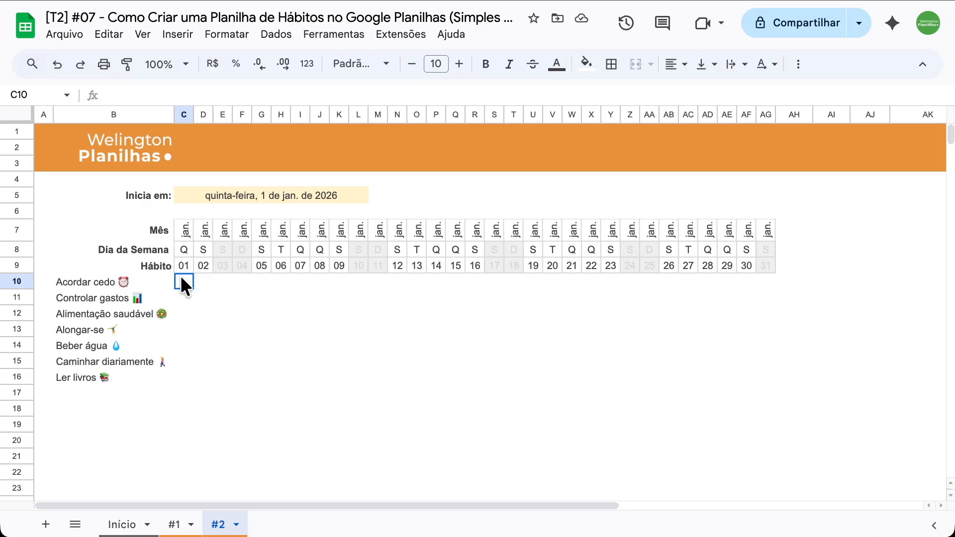
drag(182, 281, 761, 388)
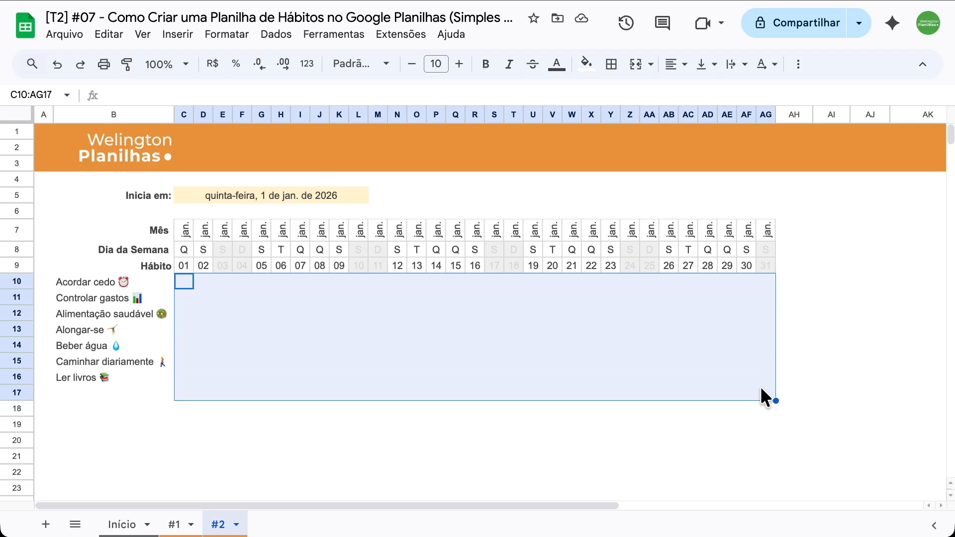
click(174, 34)
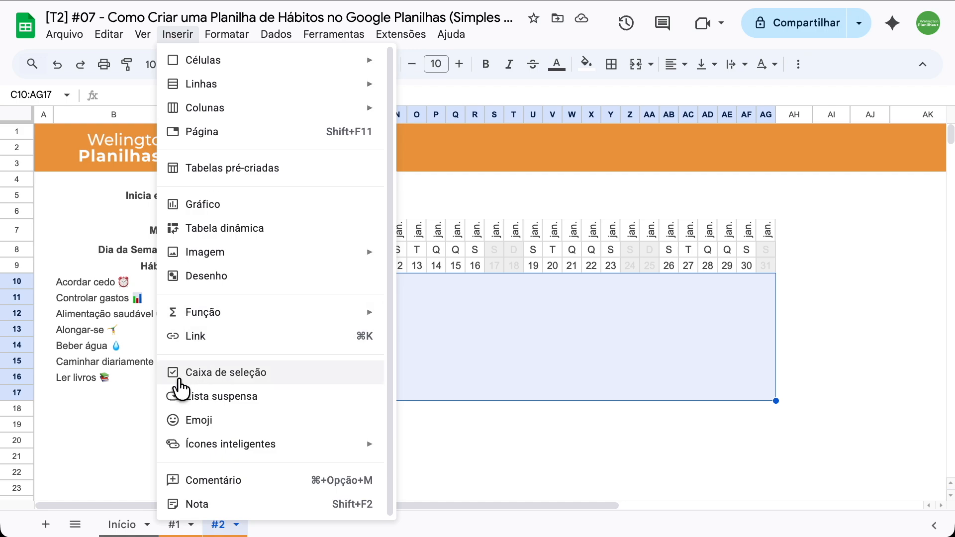
click(234, 373)
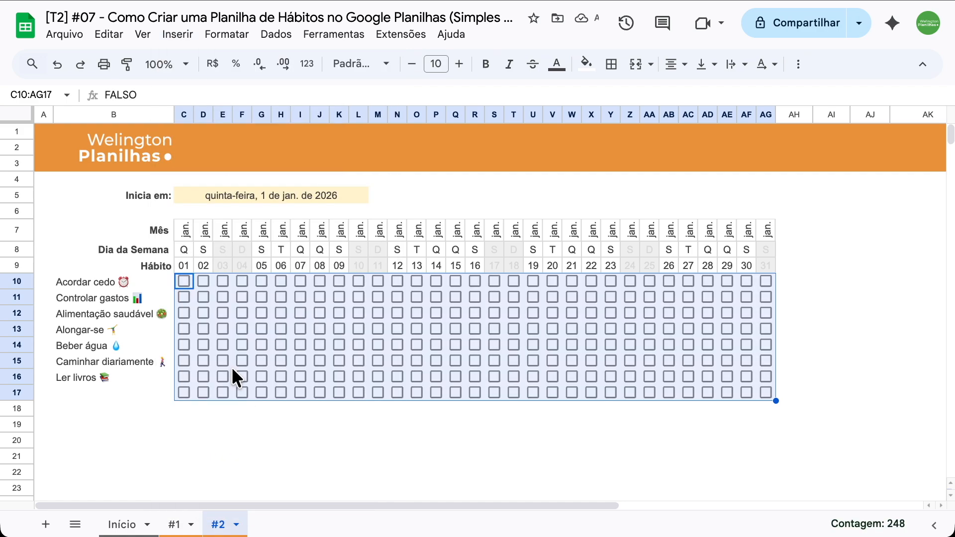
click(184, 281)
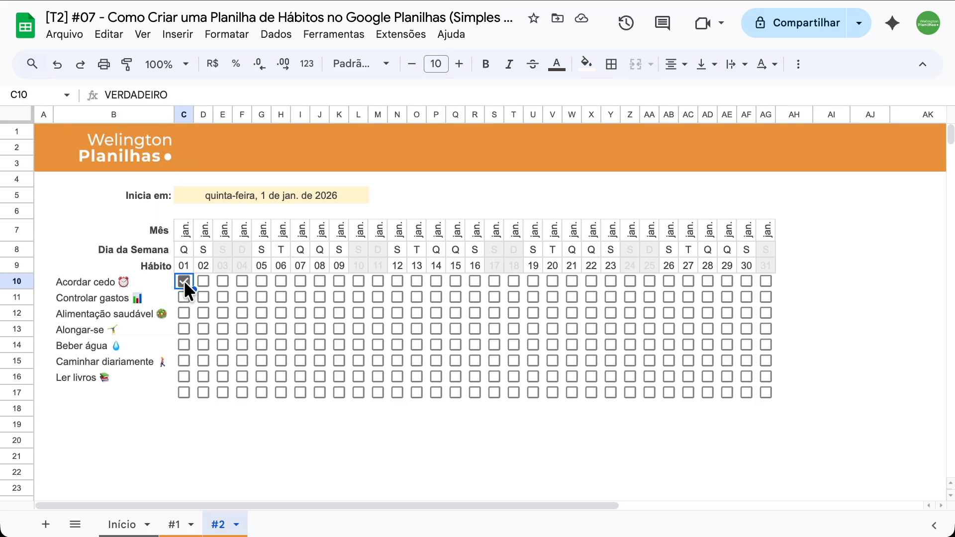
click(184, 282)
Enter ✅ as the header of the completed-days column in AH9
click(794, 266)
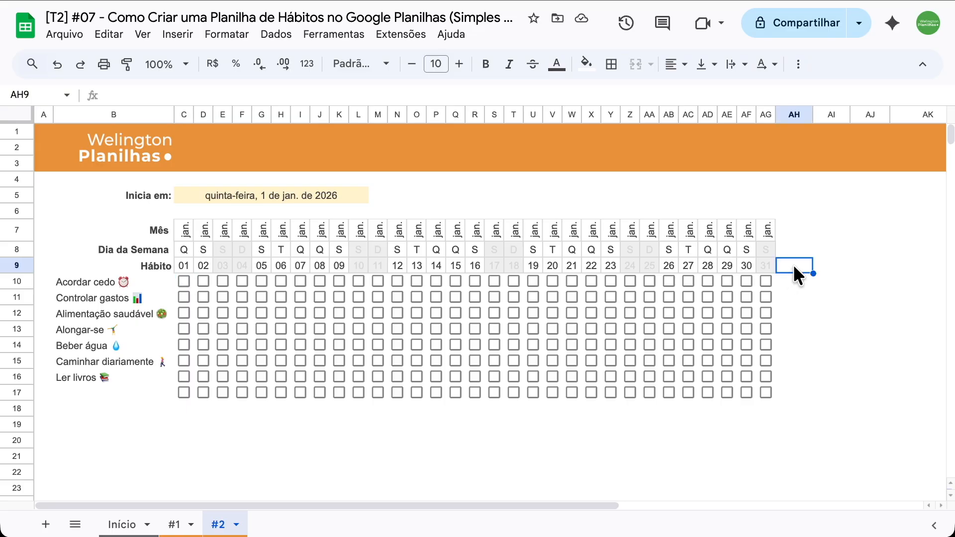
text(✅)
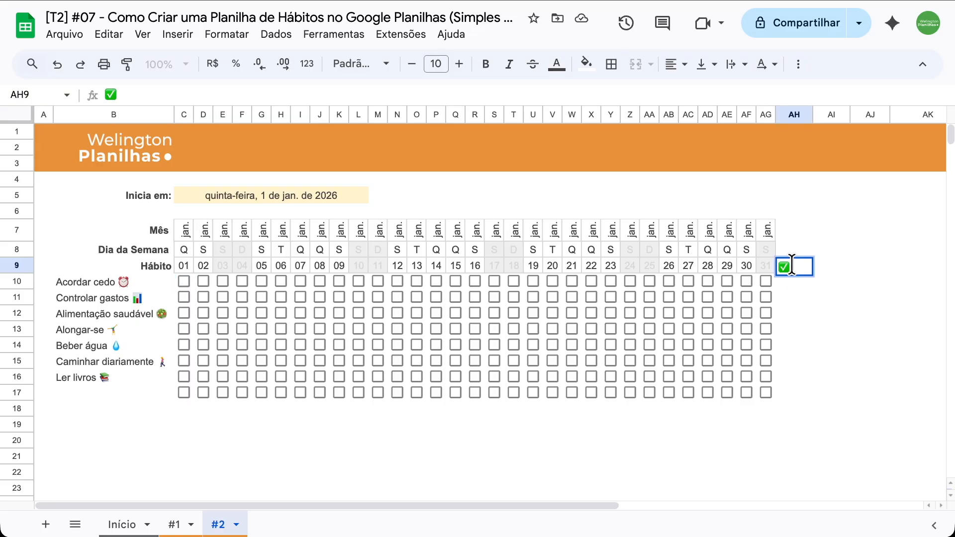
key(Return)
Enter the formula =CONT.SE(C10:AG10;VERDADEIRO()) in AH10 to count the completed days of the first habit
text(=)
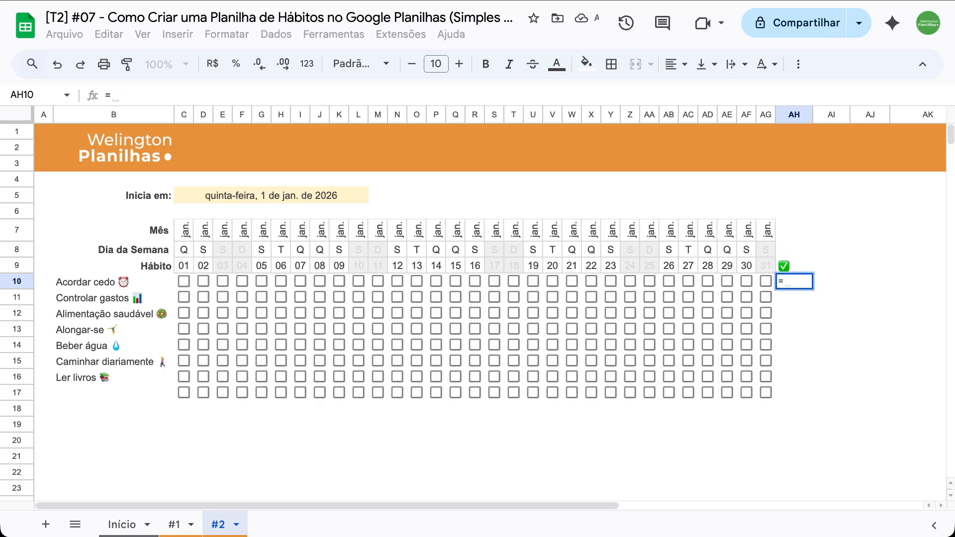
text(cont.)
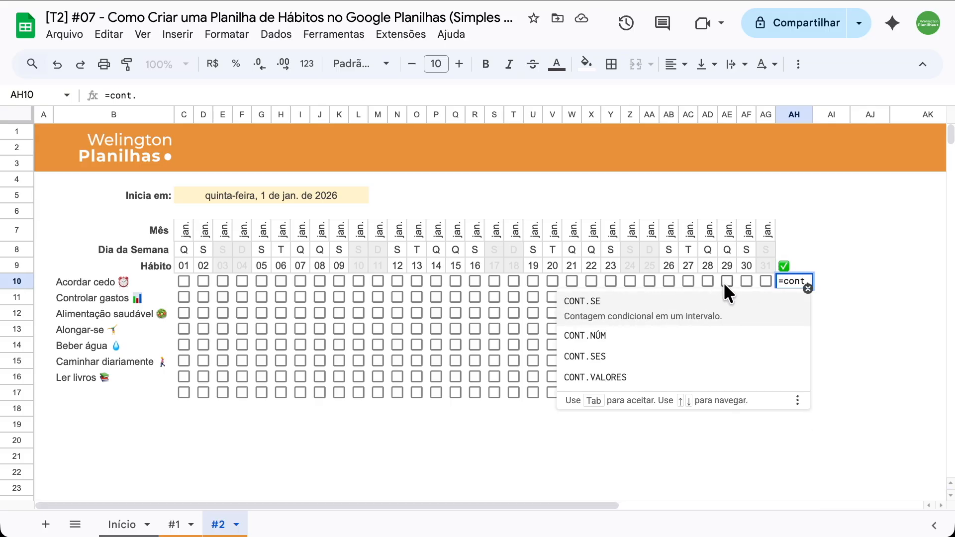
click(656, 319)
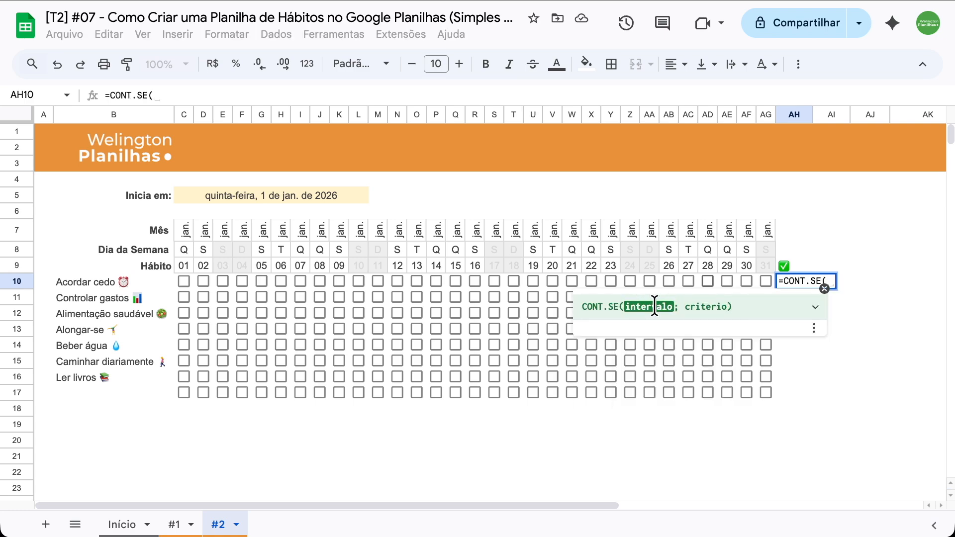
click(183, 279)
drag(181, 275, 760, 276)
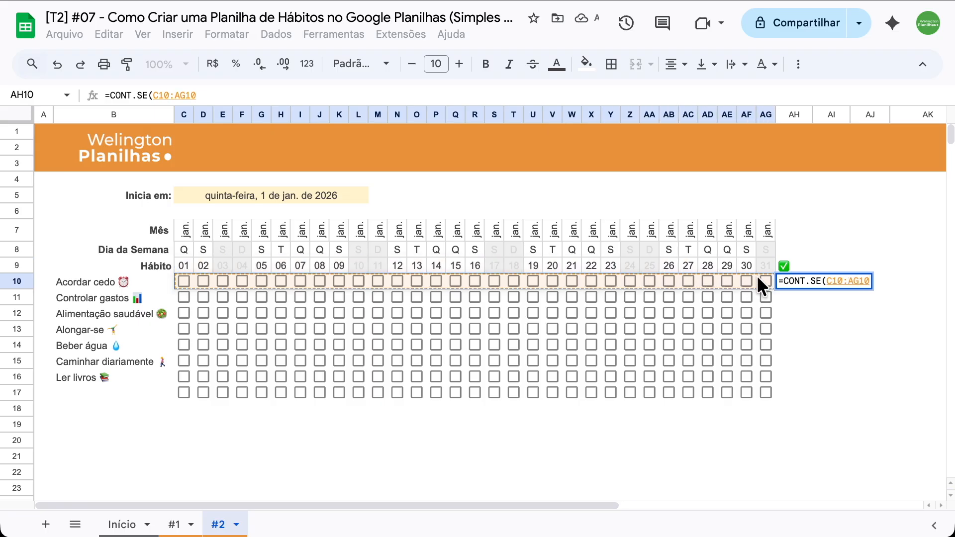
text(;)
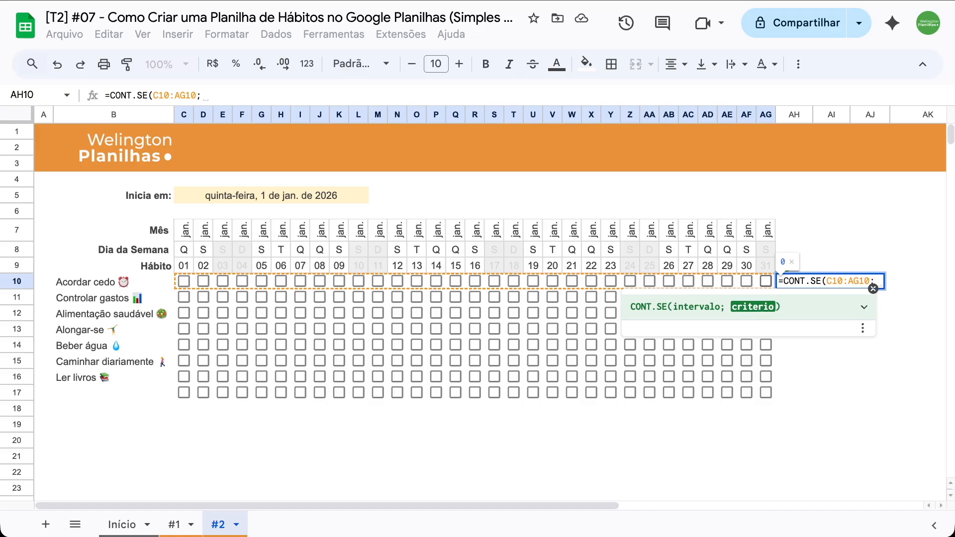
text(ver)
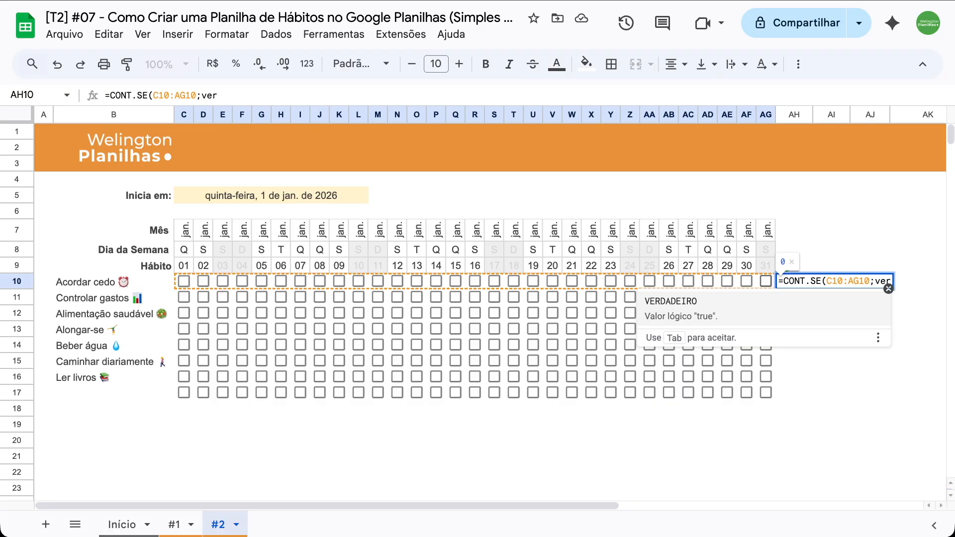
click(698, 313)
text())
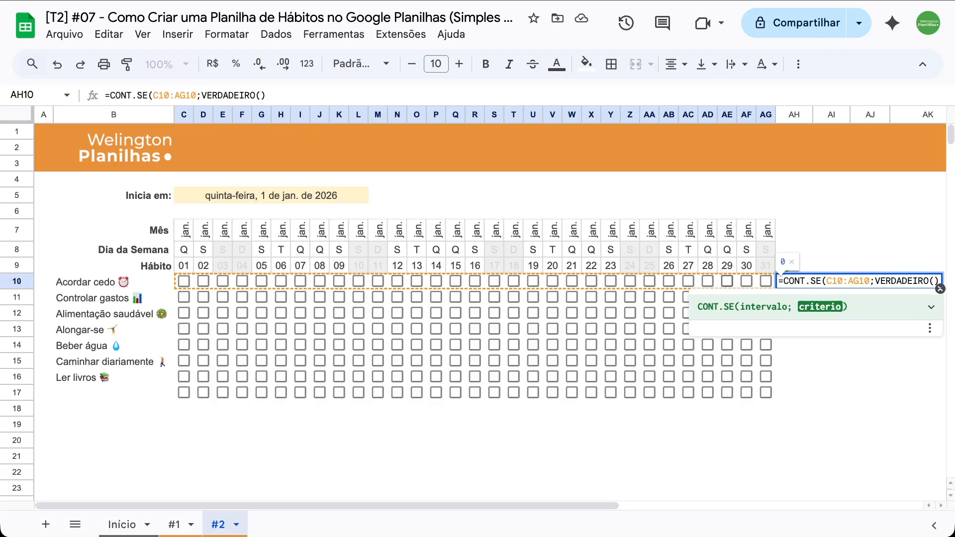
text())
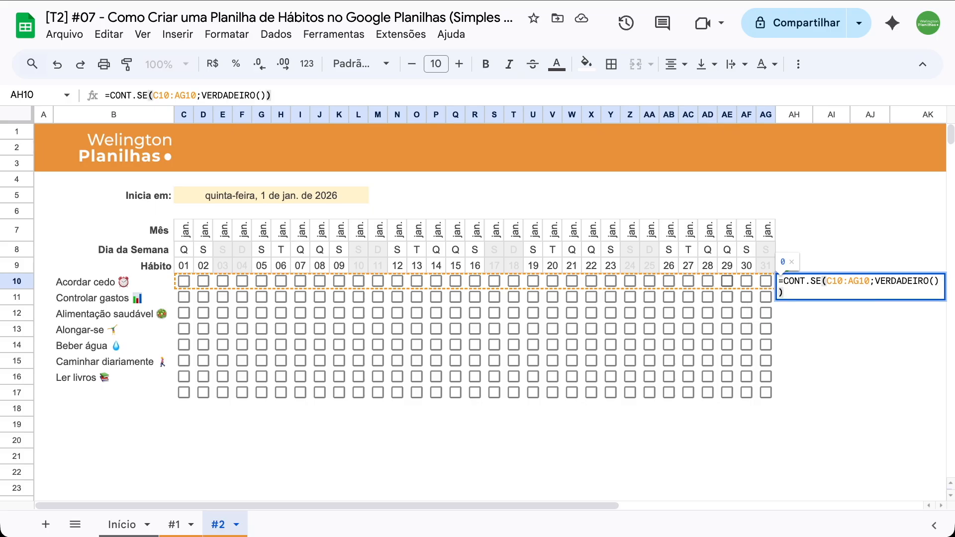
key(Return)
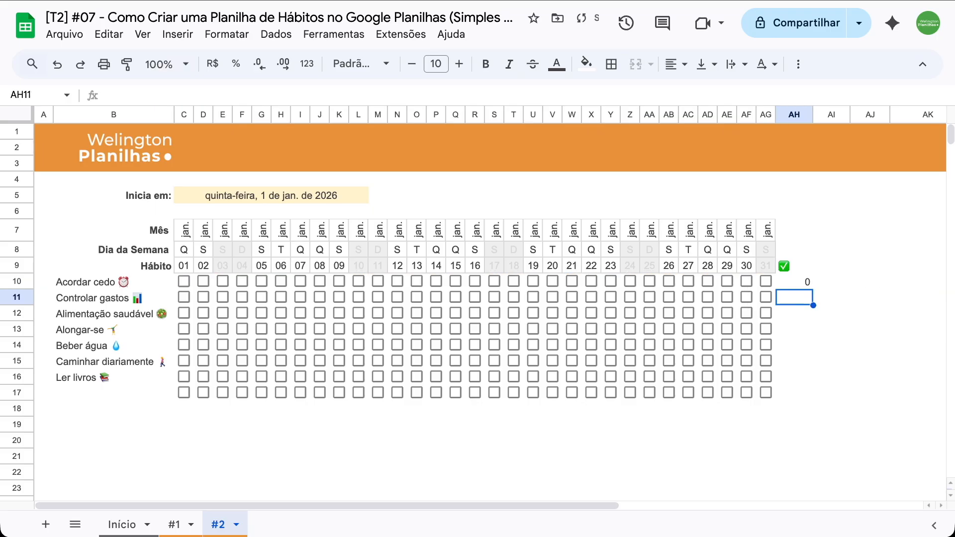
Tick the "Acordar cedo" checkboxes for days 01, 03 and 06, and fill the AH10 formula down through AH17
click(799, 280)
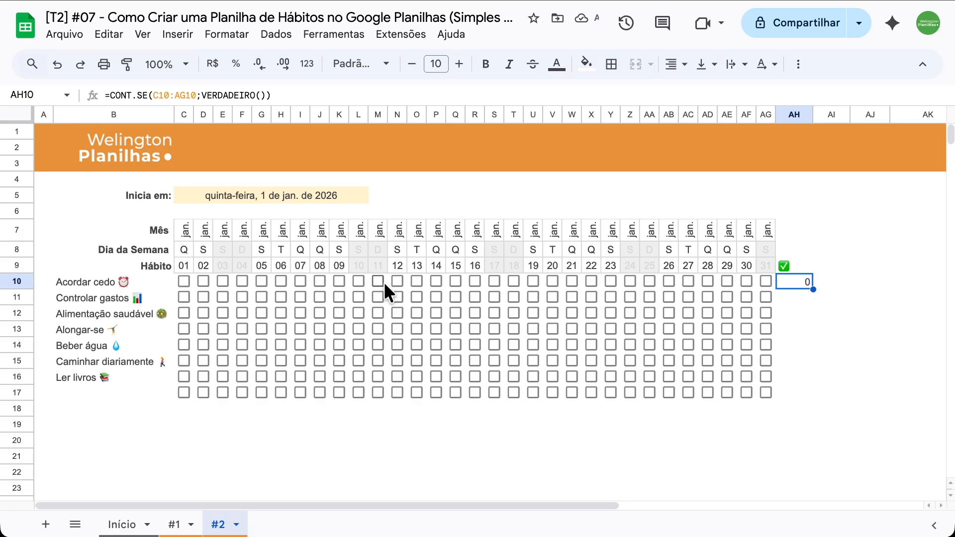
click(183, 280)
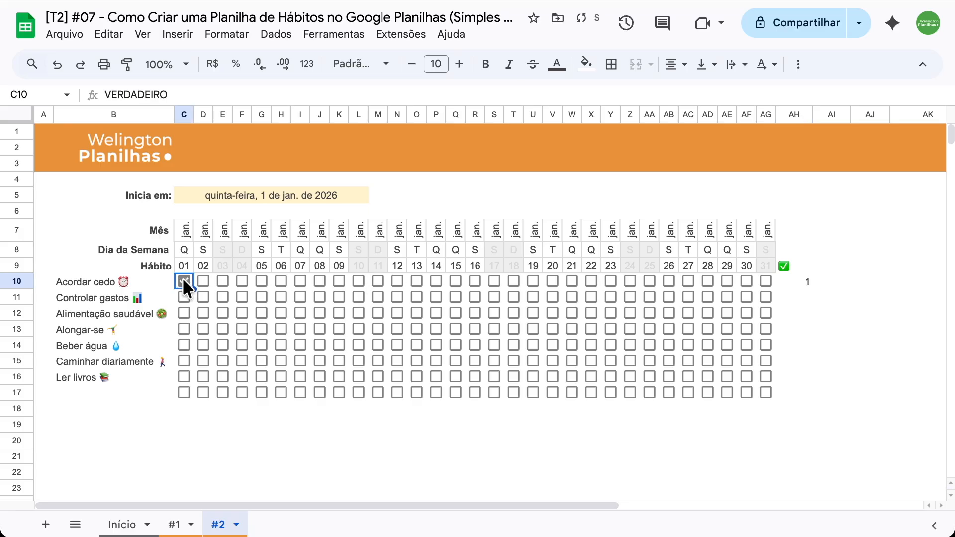
click(221, 280)
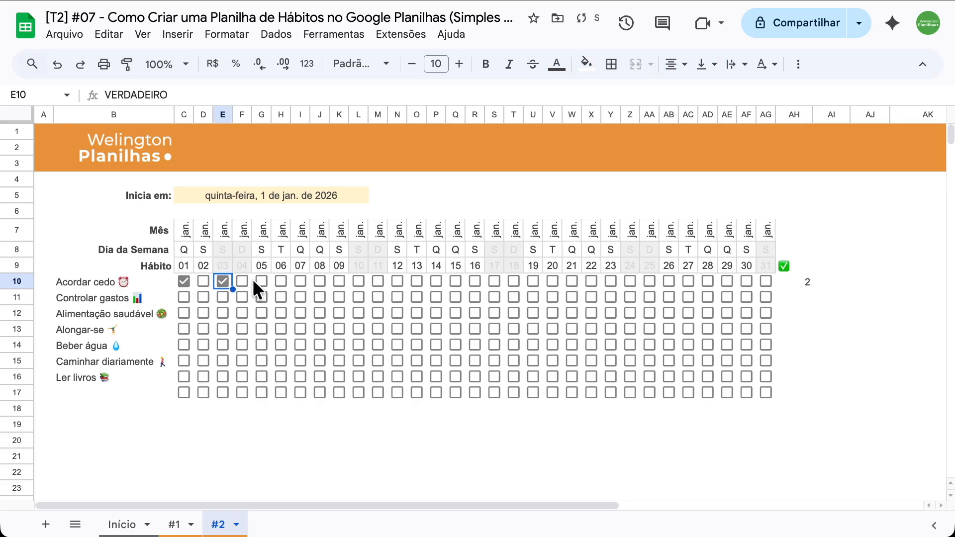
click(279, 281)
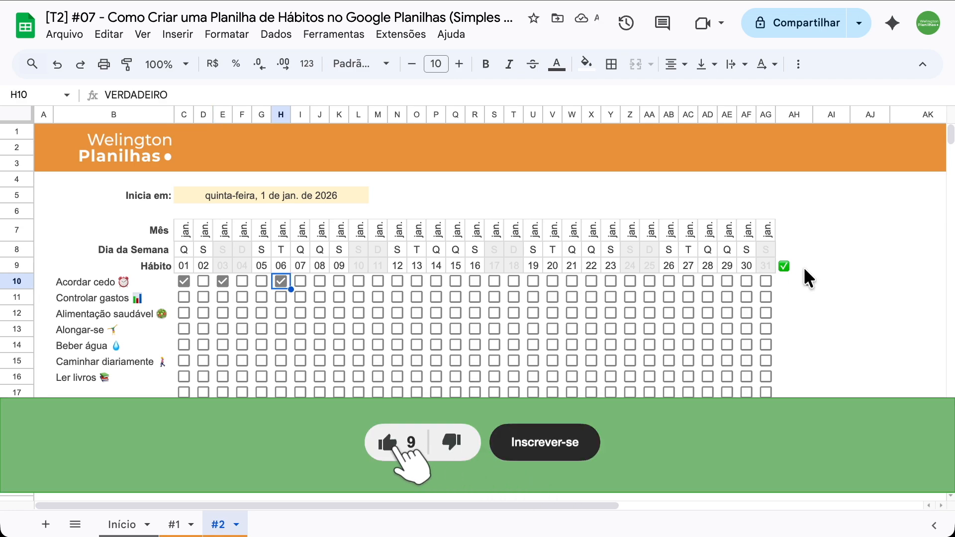
click(809, 279)
drag(814, 289, 812, 392)
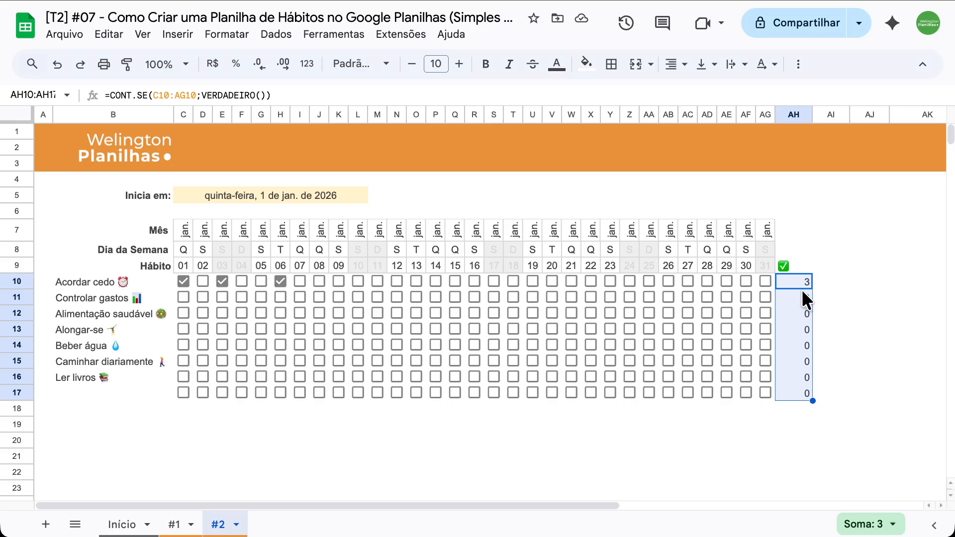
Add the header "Meta" in AI9 and enter a goal of 22 for "Acordar cedo" in AI10
click(817, 267)
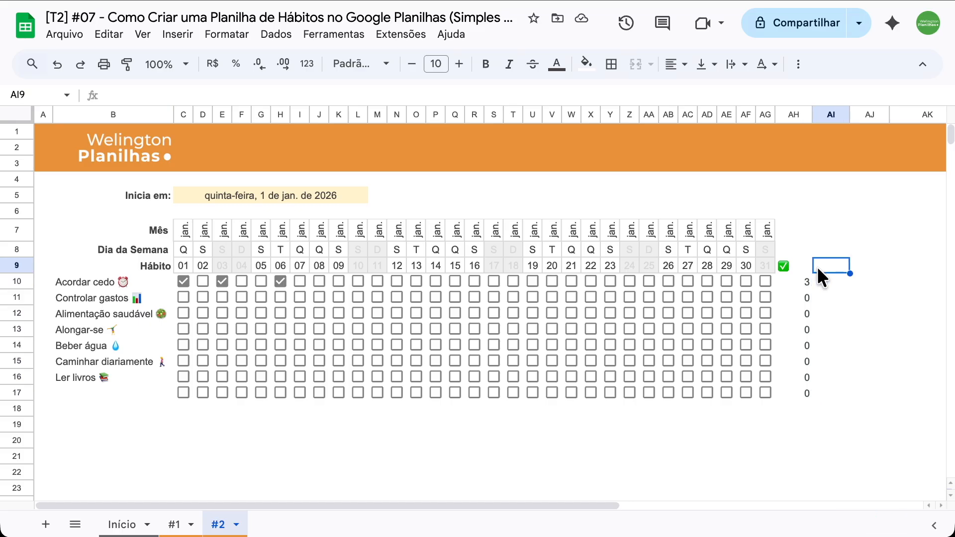
text(Meta)
key(Return)
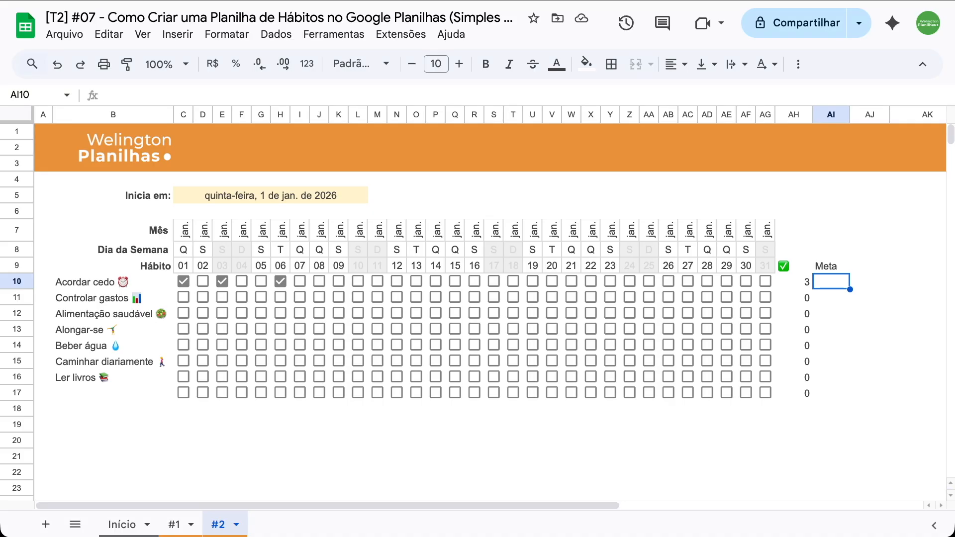
text(22)
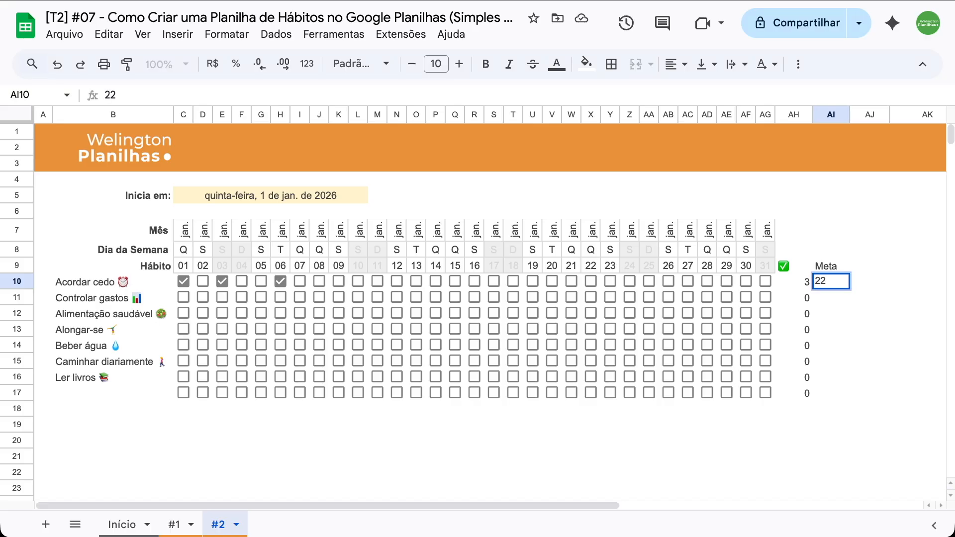
key(Return)
key(Up)
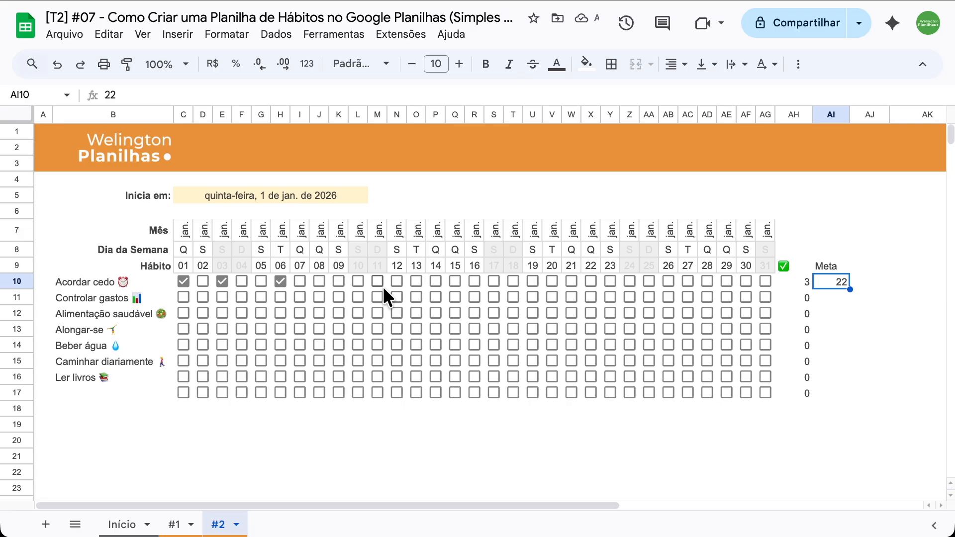
Fill the goals for the remaining habits in AI11:AI16 with 4, 31, 31, 31, 31 and 9
click(832, 297)
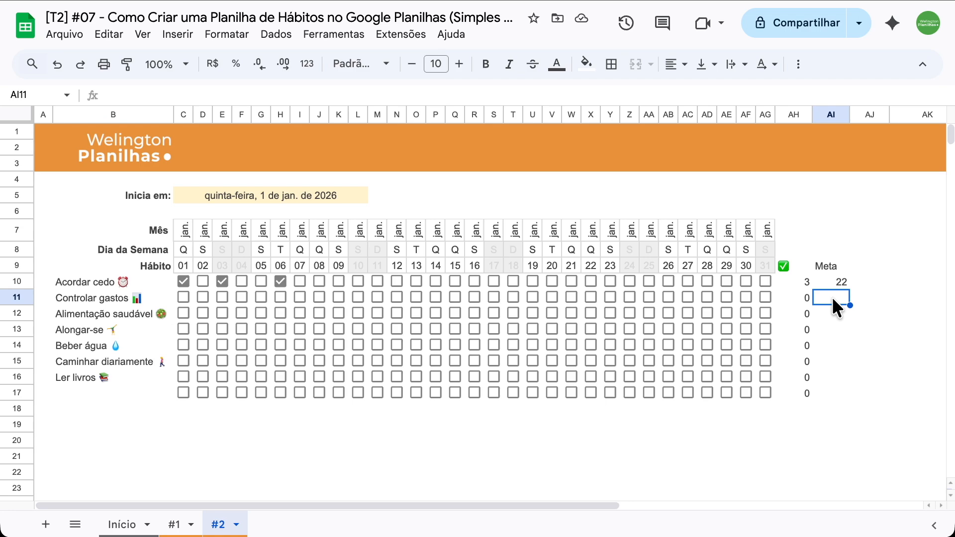
text(4)
key(Return)
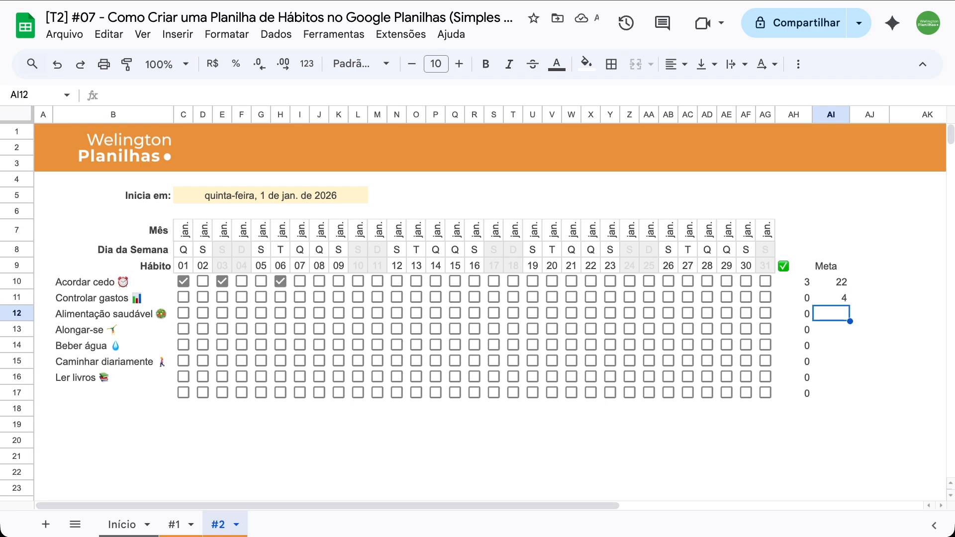
text(31)
key(Return)
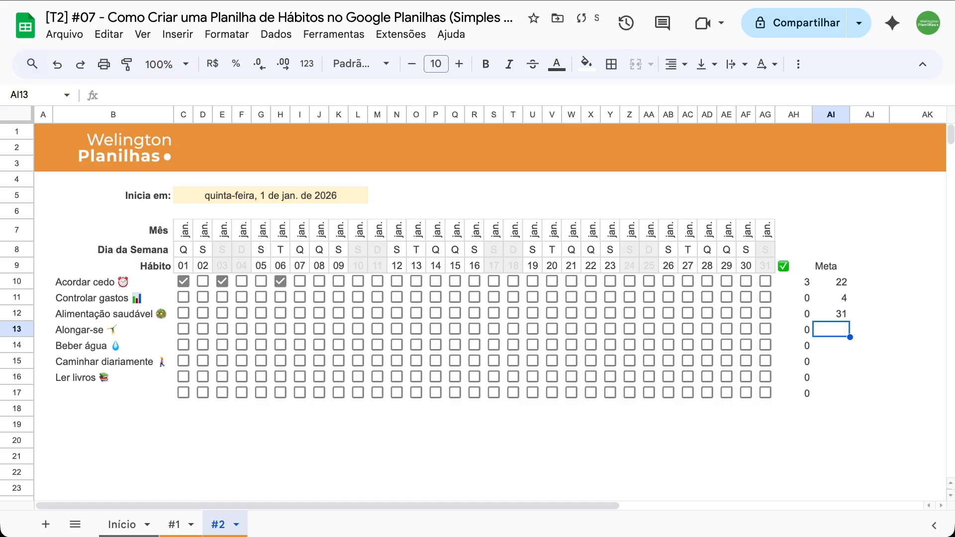
text(31)
key(Return)
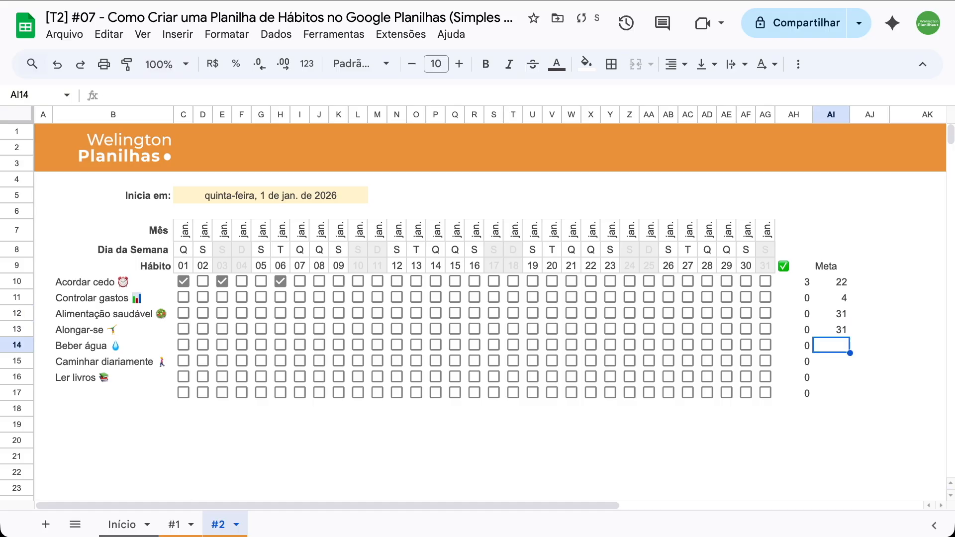
text(31)
key(Return)
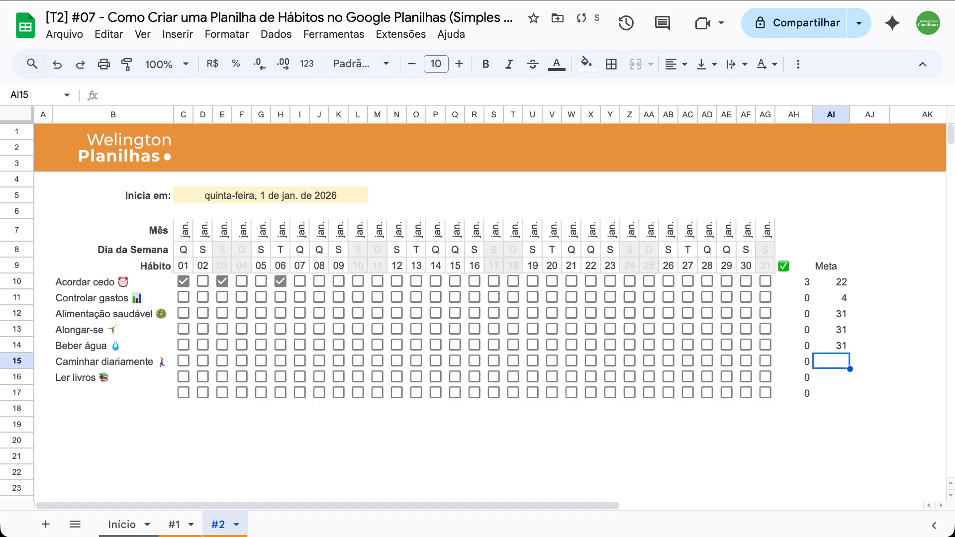
text(31)
key(Return)
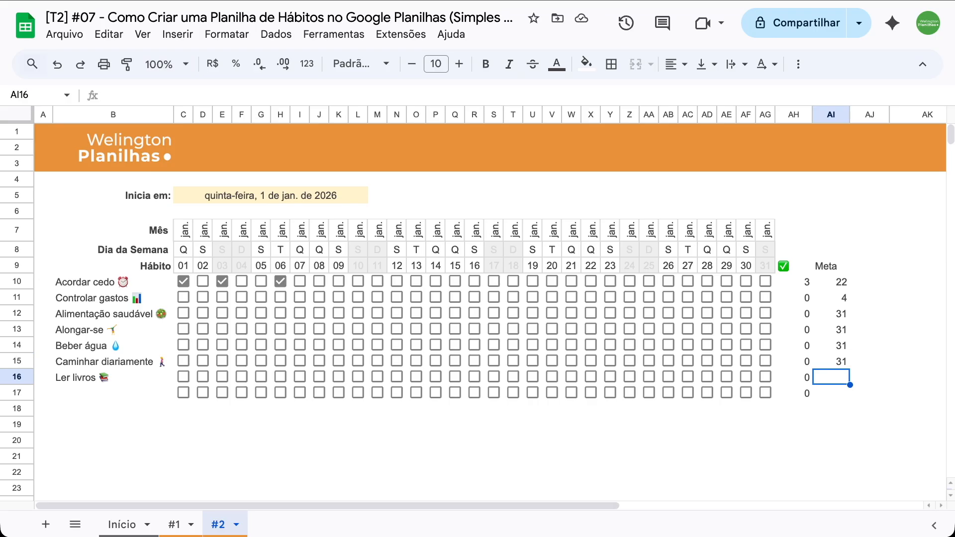
text(9)
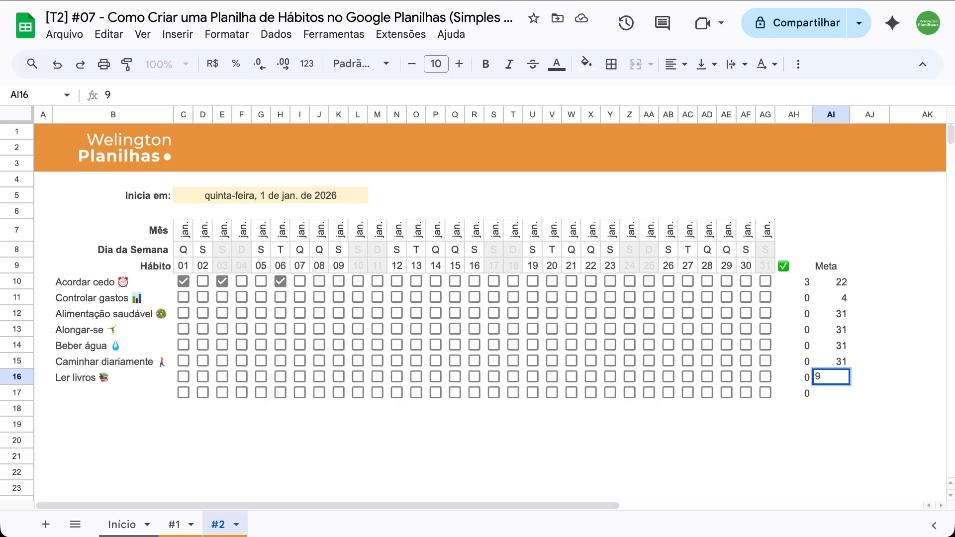
key(Return)
key(Up)
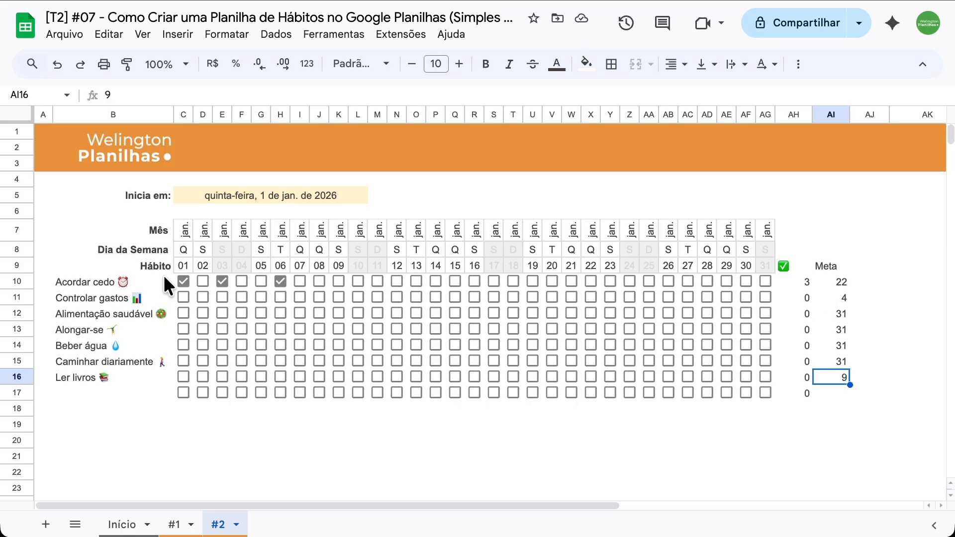
Format the header row B9:AJ9 with a blue fill and white text
drag(105, 260, 867, 261)
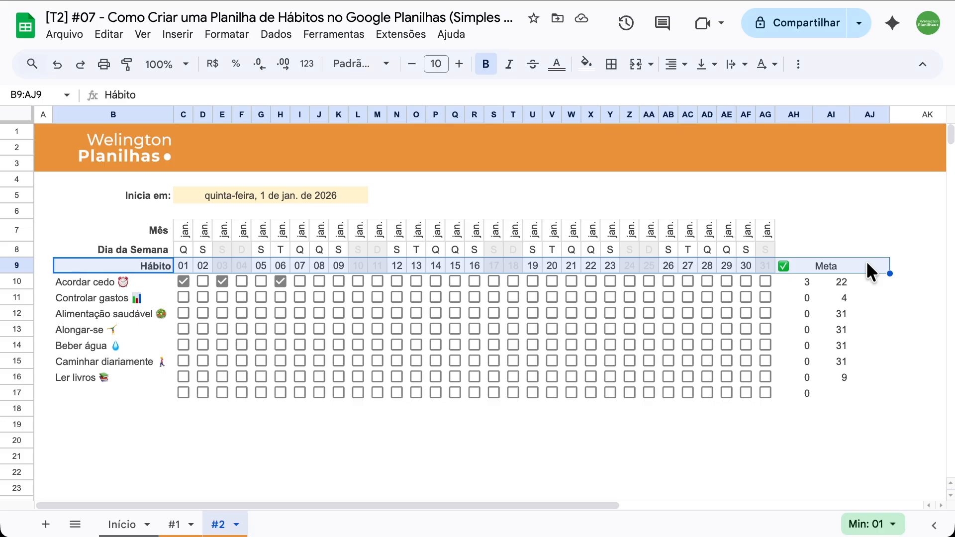
click(587, 63)
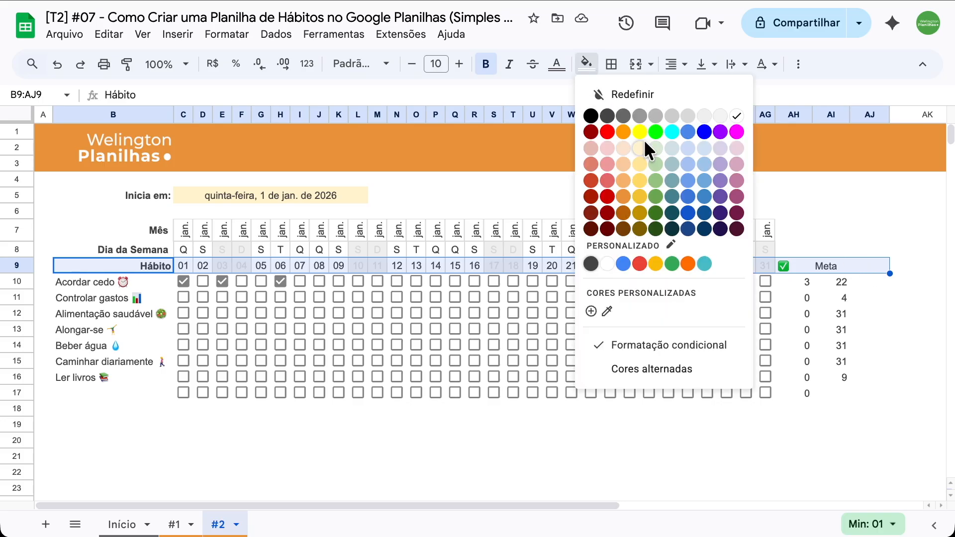
click(704, 197)
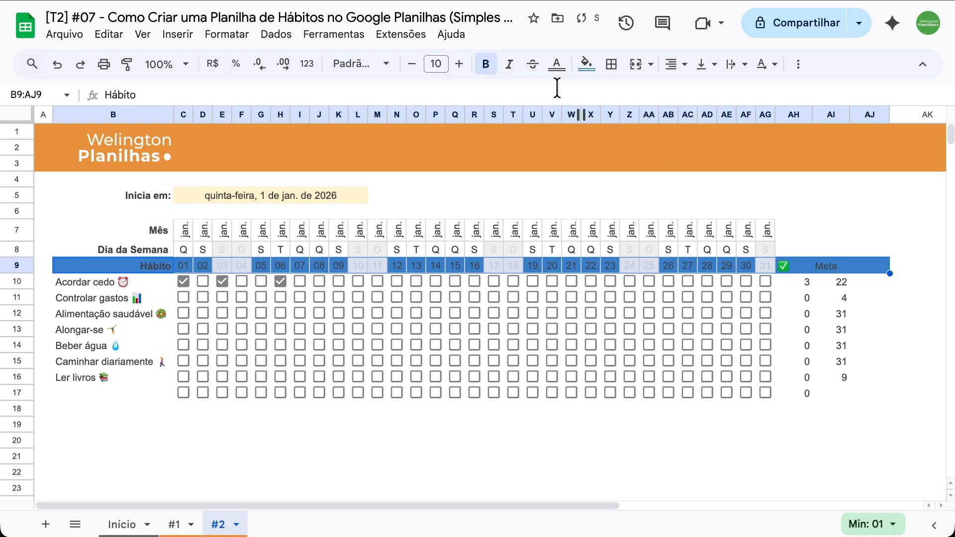
click(557, 65)
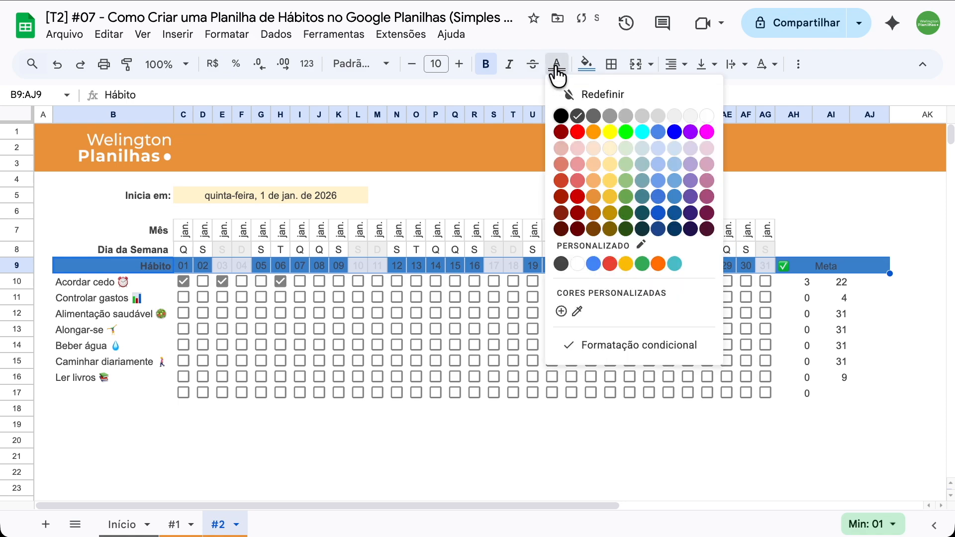
click(707, 115)
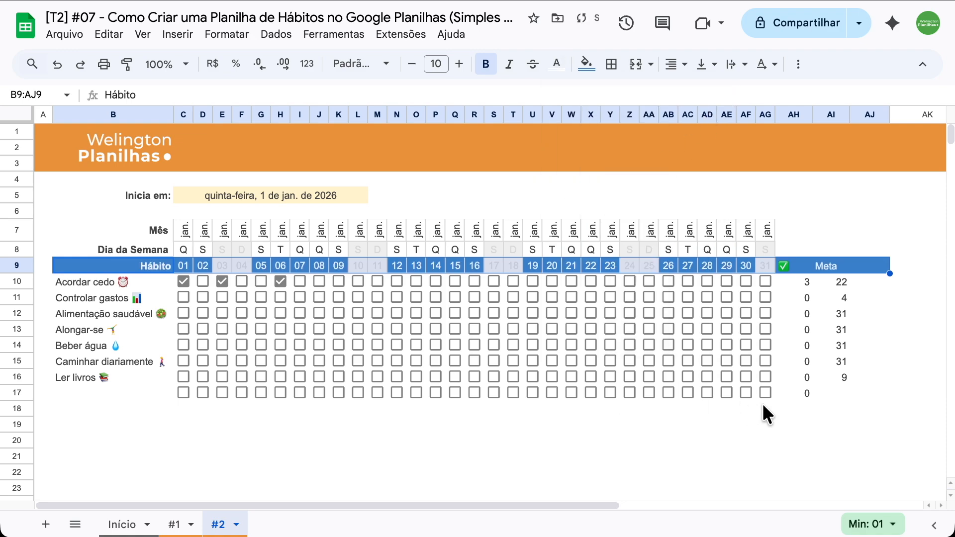
Apply light gray borders to all cells of the checkbox grid C10:AG17
drag(770, 393, 186, 279)
click(612, 63)
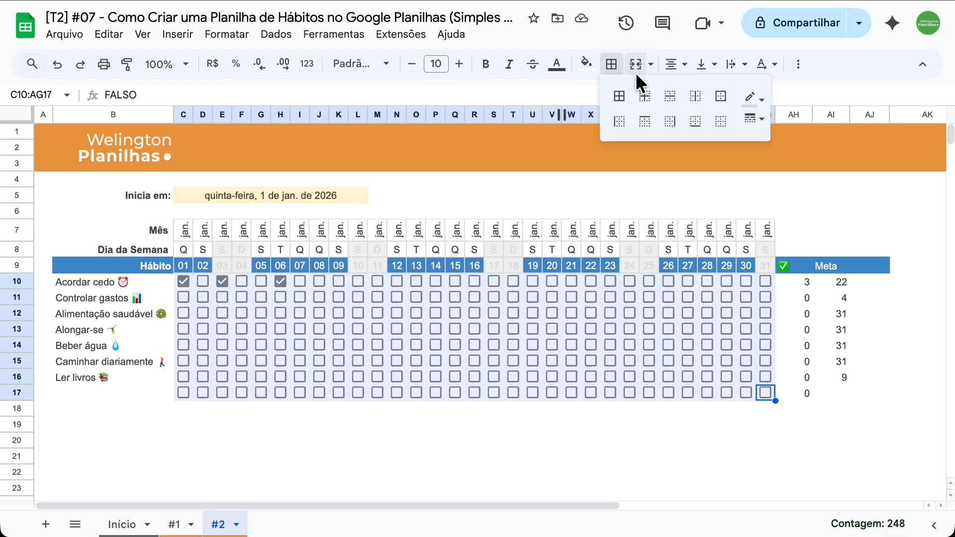
click(752, 99)
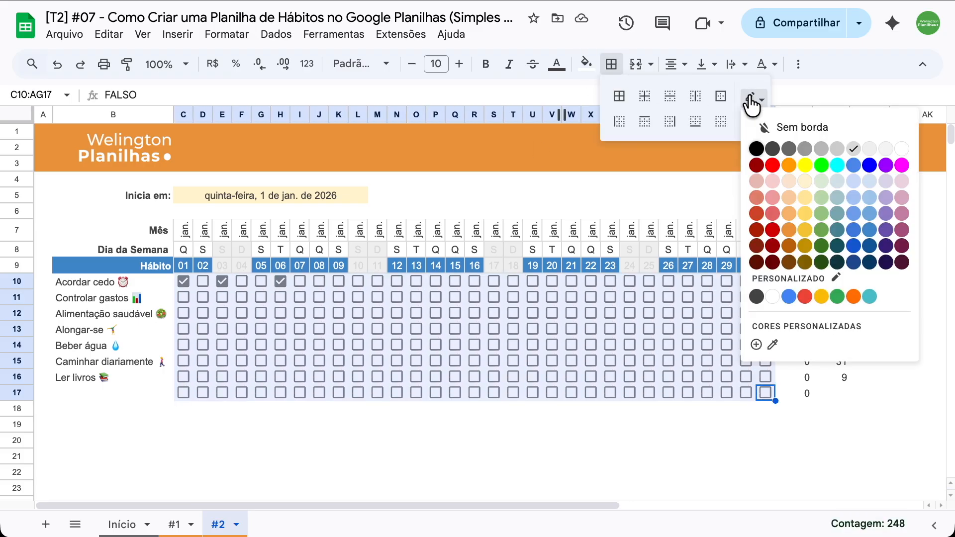
click(855, 147)
click(620, 96)
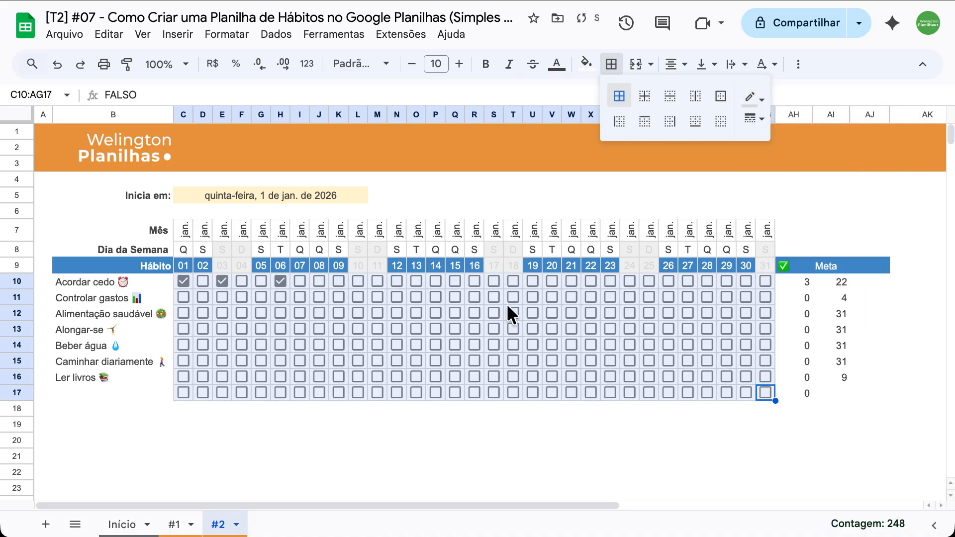
click(201, 409)
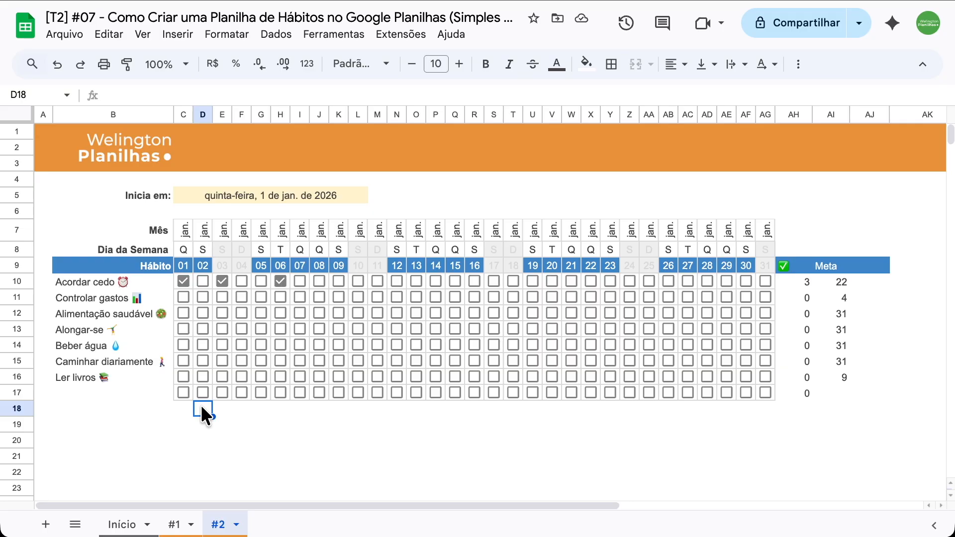
Fill the habit names B10:B17 and the goal cells AI10:AI17 with light yellow
drag(144, 284, 162, 393)
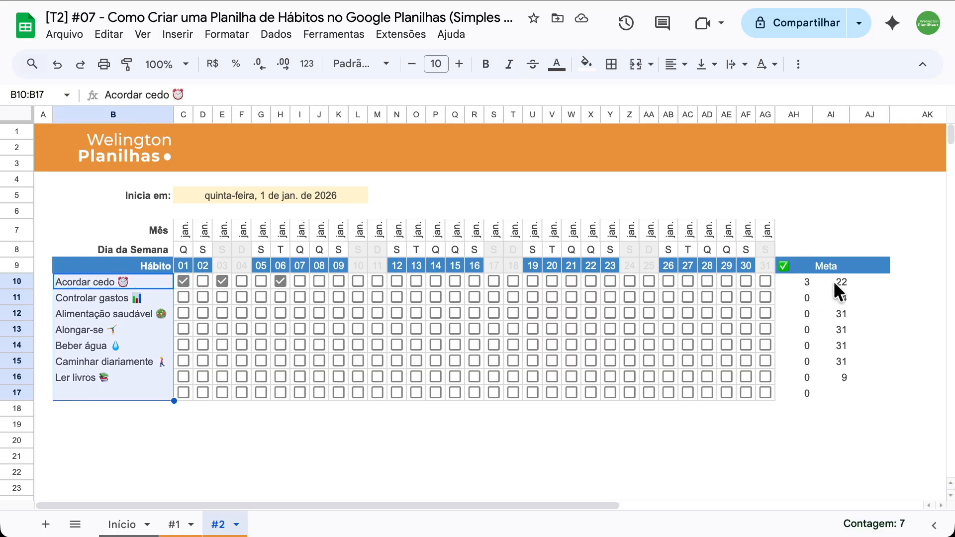
drag(840, 282, 837, 386)
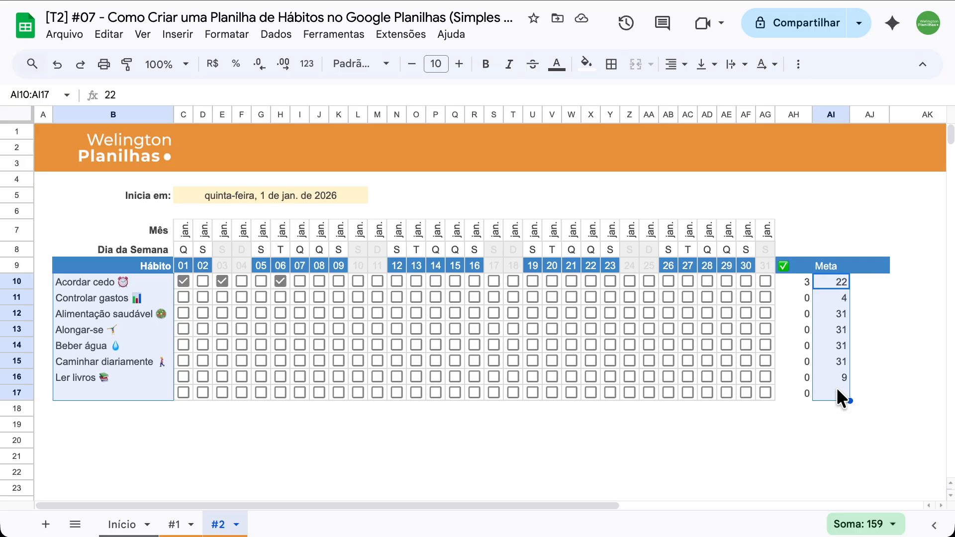
click(587, 63)
click(638, 147)
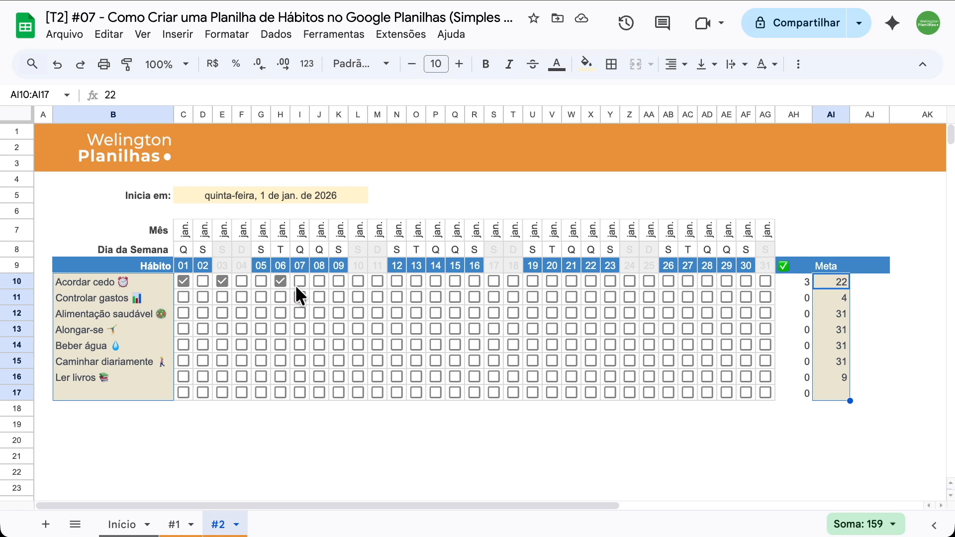
Add the header "% ✅" in AJ9
click(870, 282)
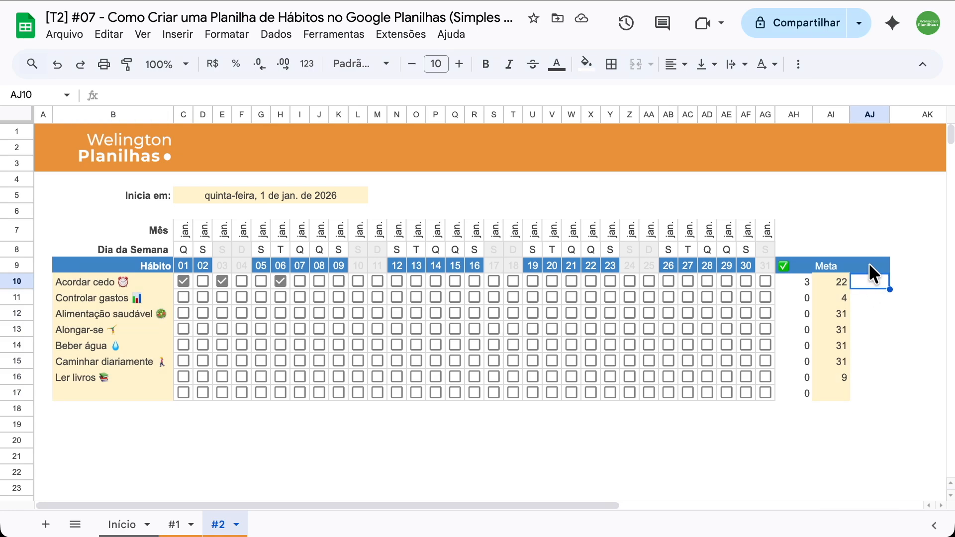
click(870, 265)
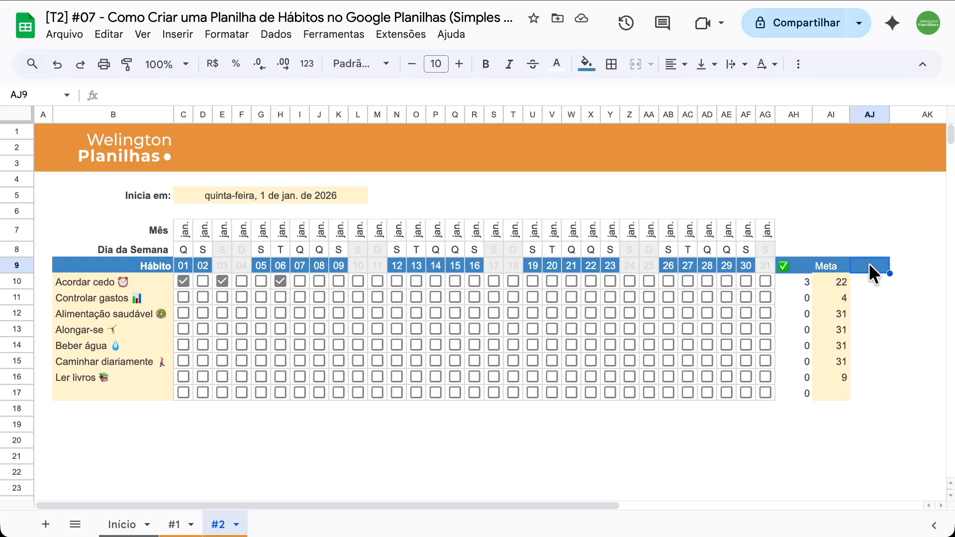
double_click(869, 264)
text(% ✅)
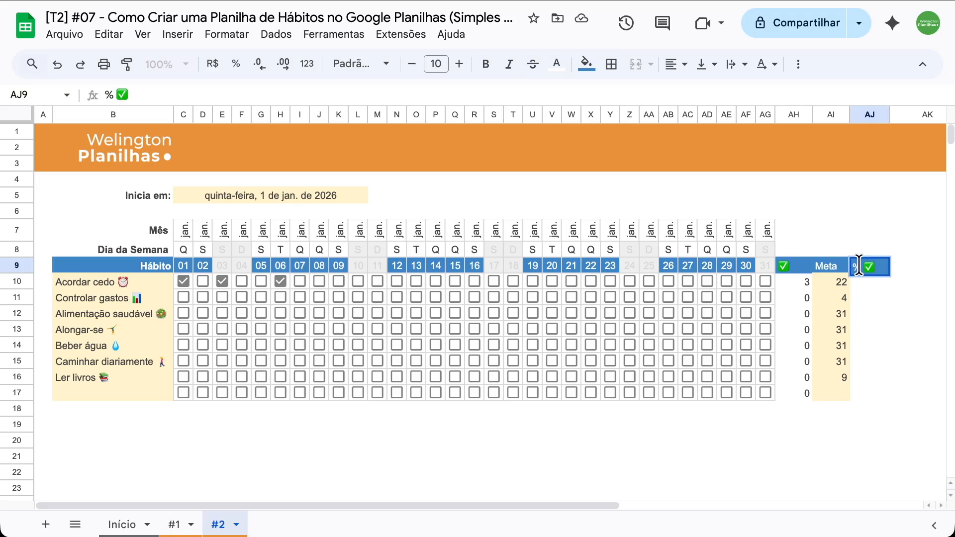
key(Return)
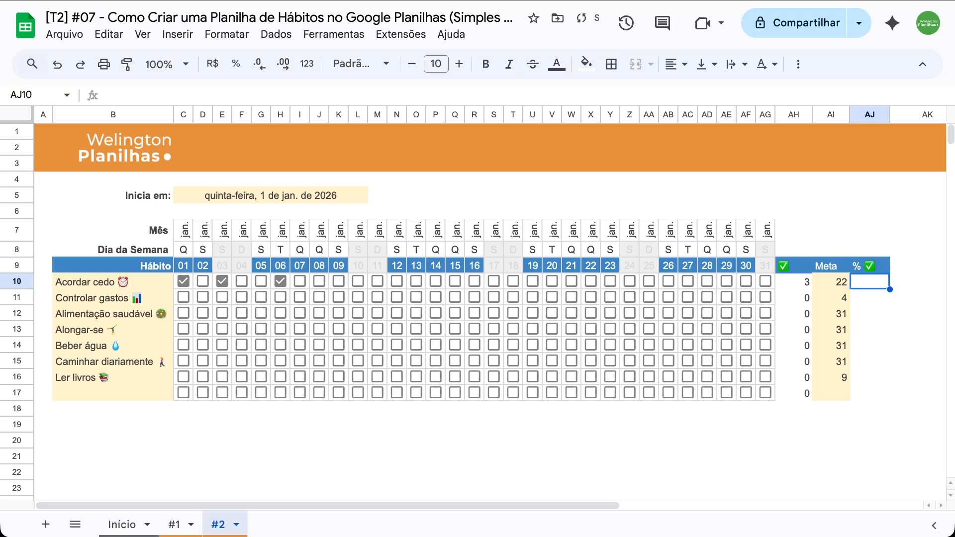
Calculate the completion percentage in AJ10 with =AH10/AI10 and fill the formula down to AJ17
text(=)
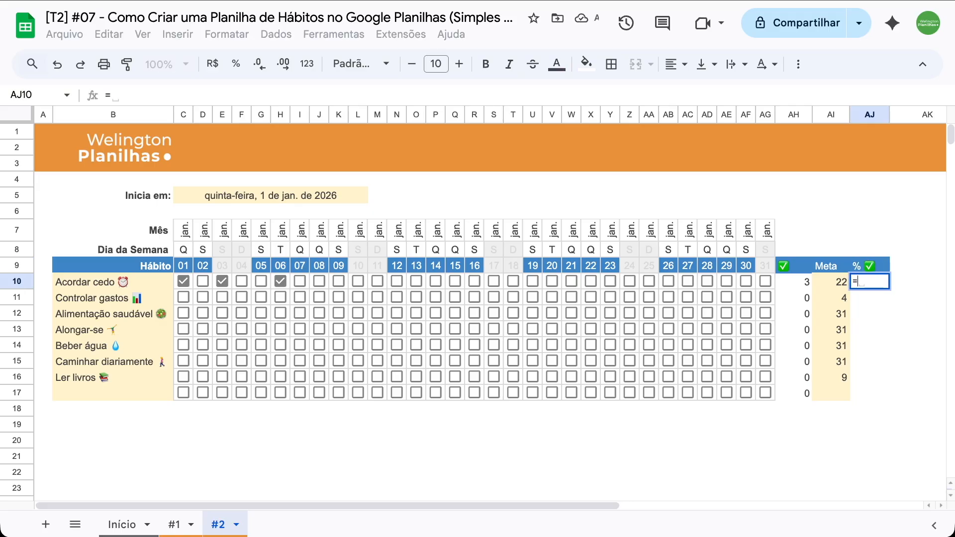
click(802, 281)
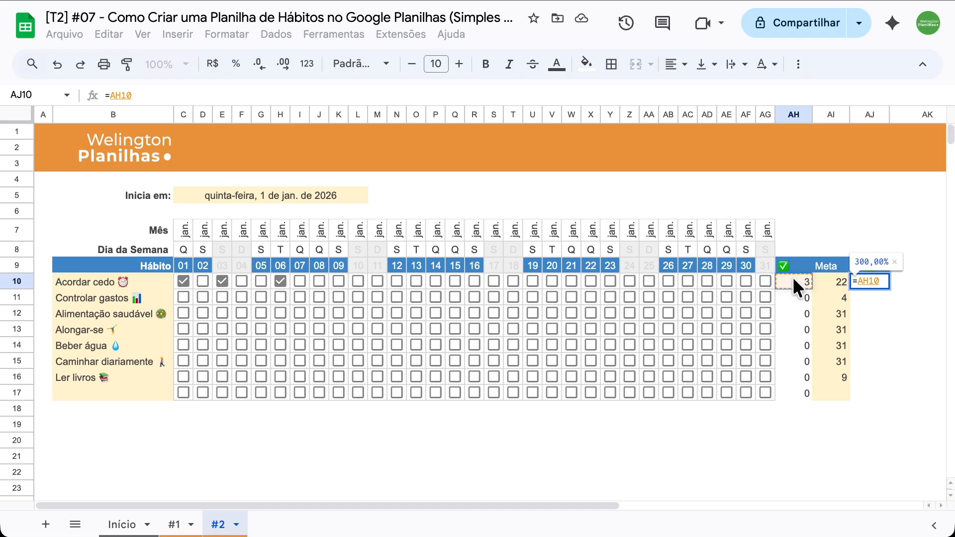
text(/)
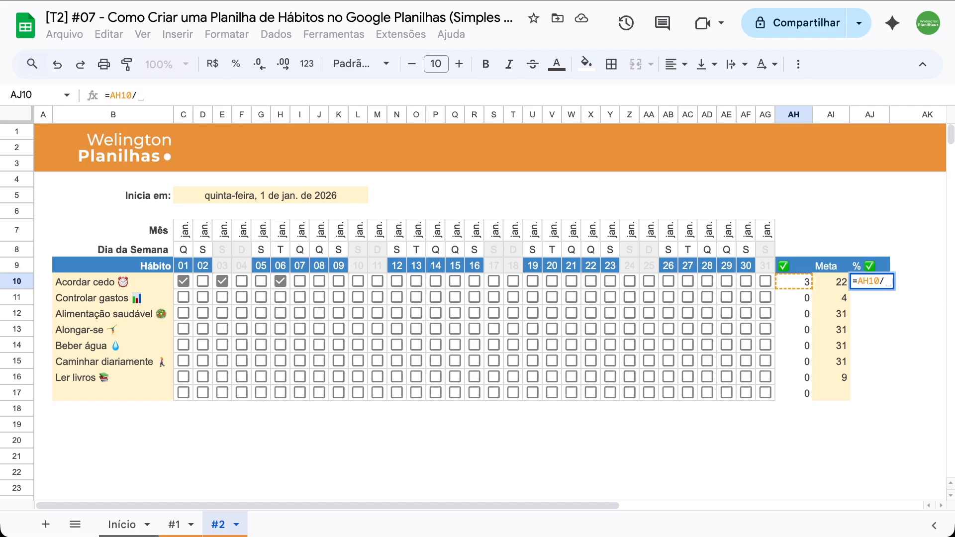
click(828, 281)
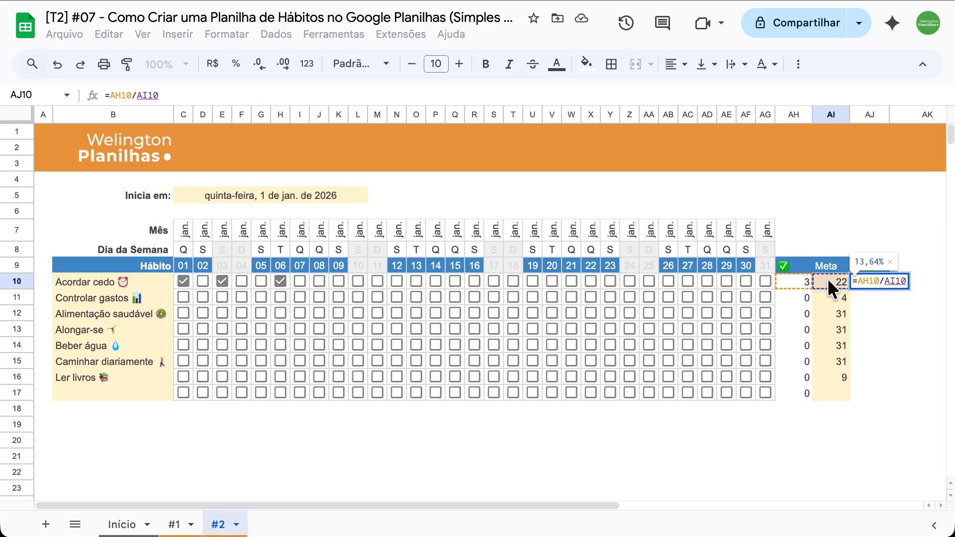
key(Return)
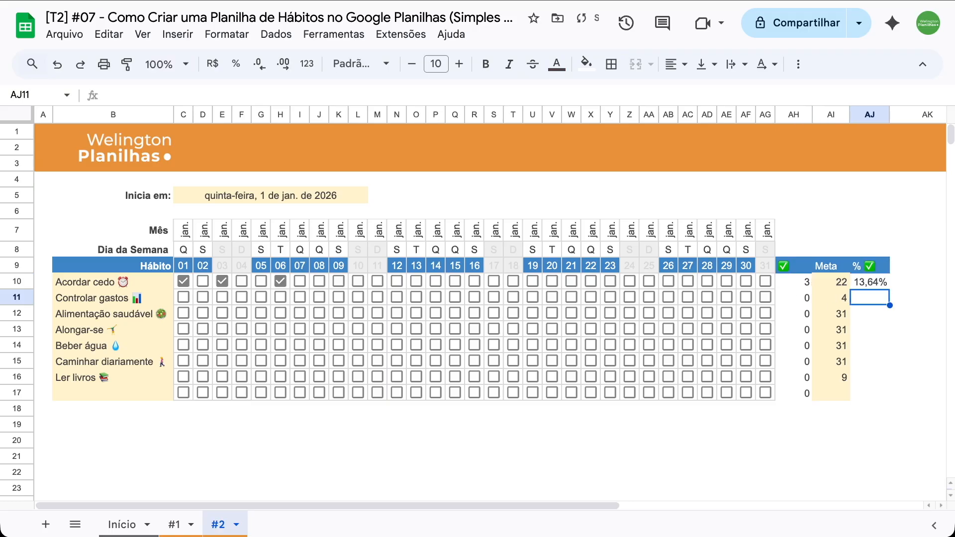
click(882, 278)
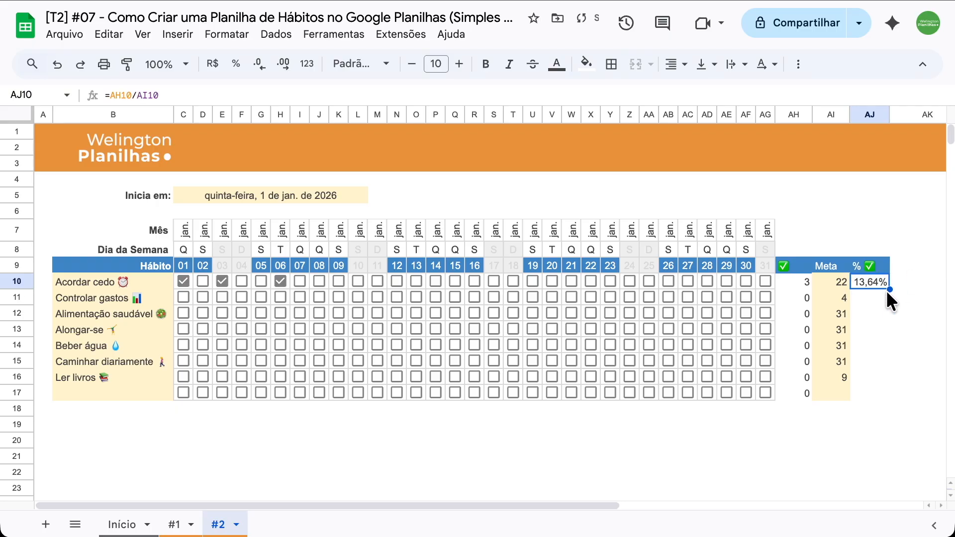
drag(888, 290, 885, 395)
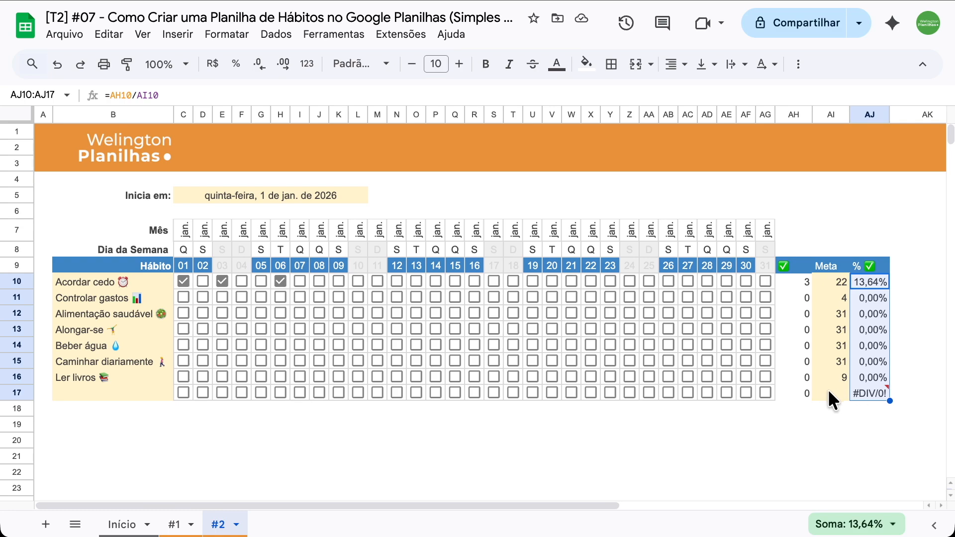
Wrap the AJ10 formula in an SE function with the condition OU(AH10=0;AI10="")
click(864, 282)
double_click(864, 277)
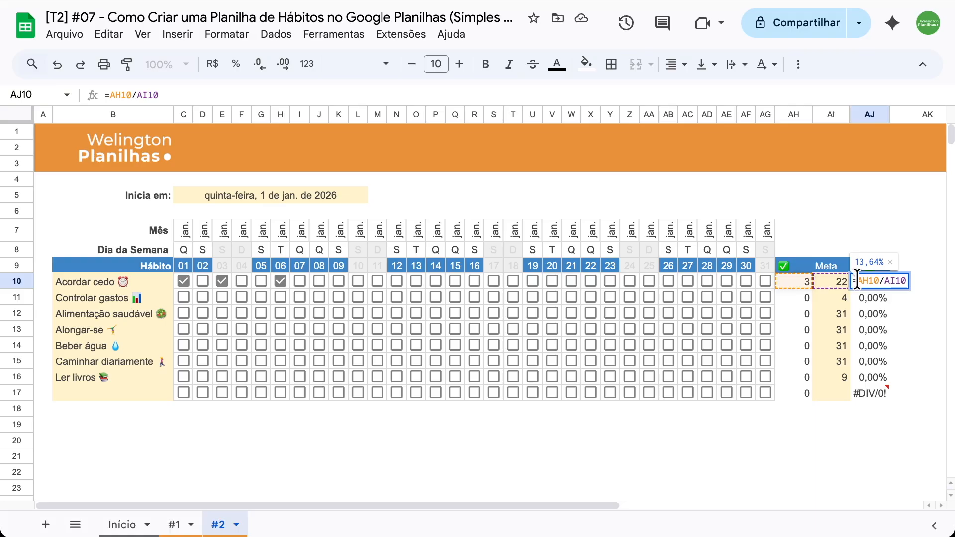
click(856, 281)
text(Se( )
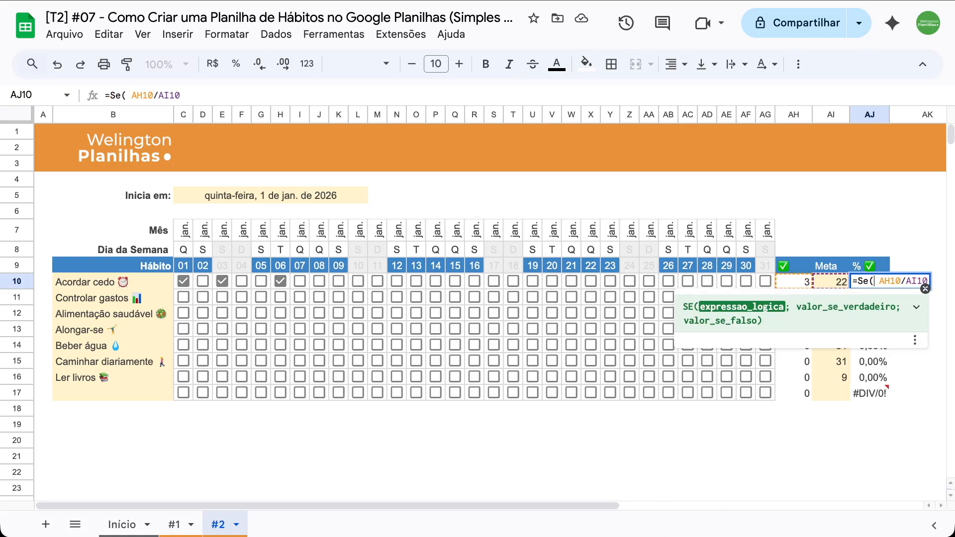
text(ou)
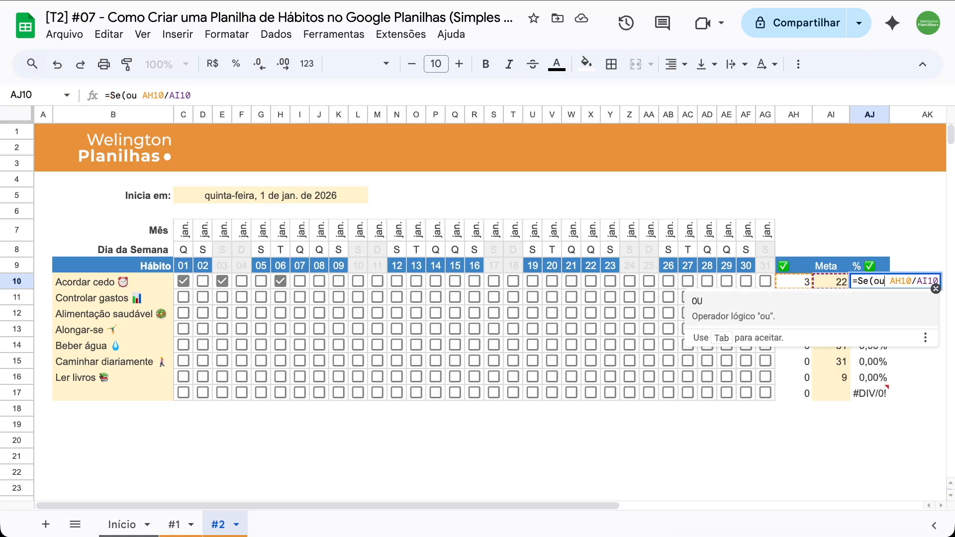
key(Tab)
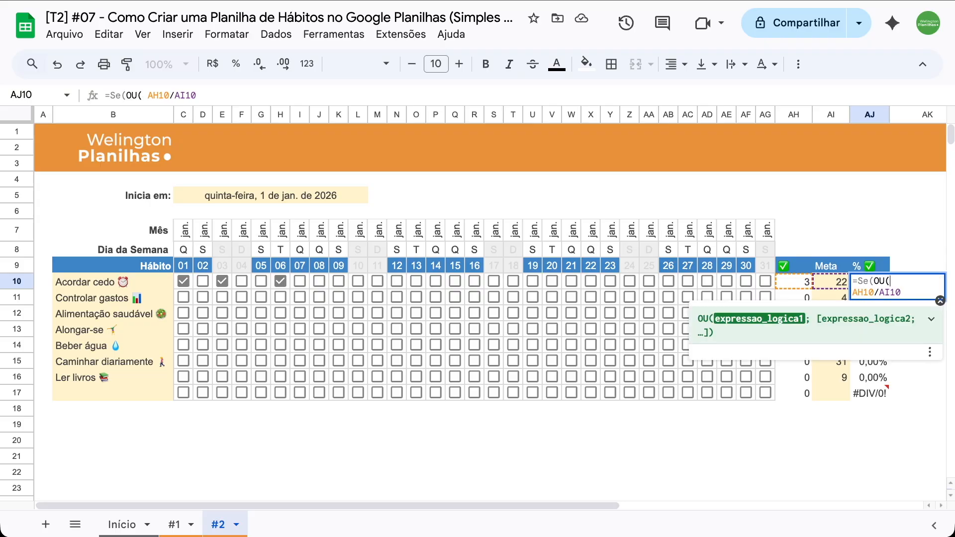
click(792, 282)
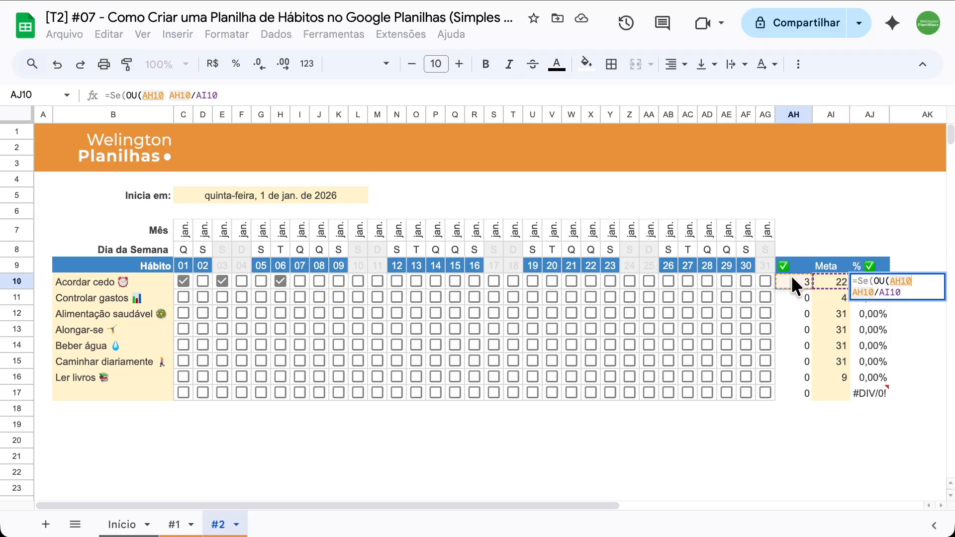
text(=0;)
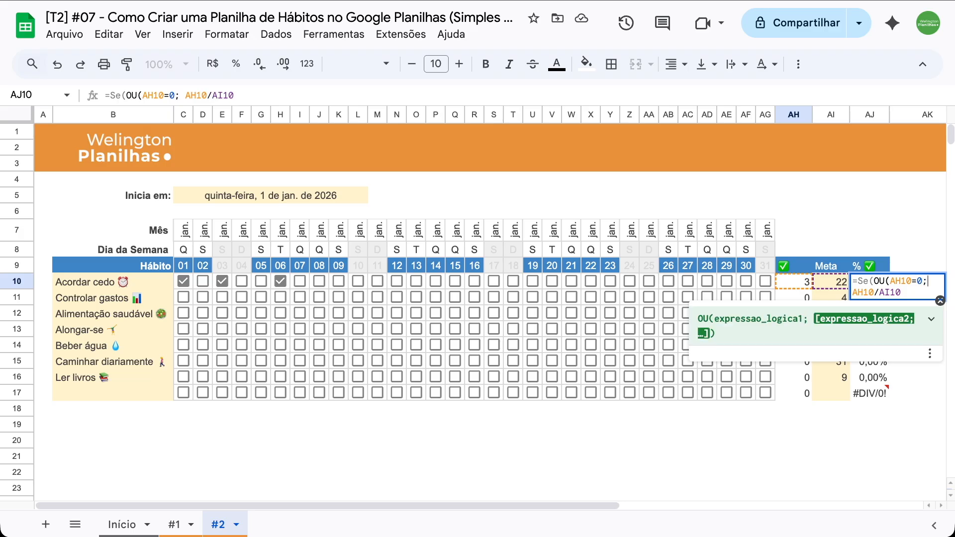
click(822, 276)
text(="")
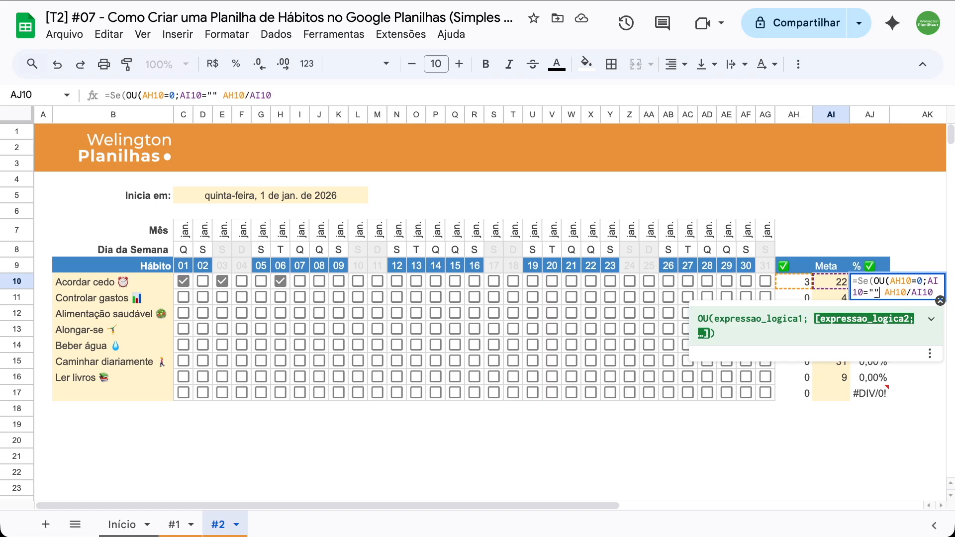
text())
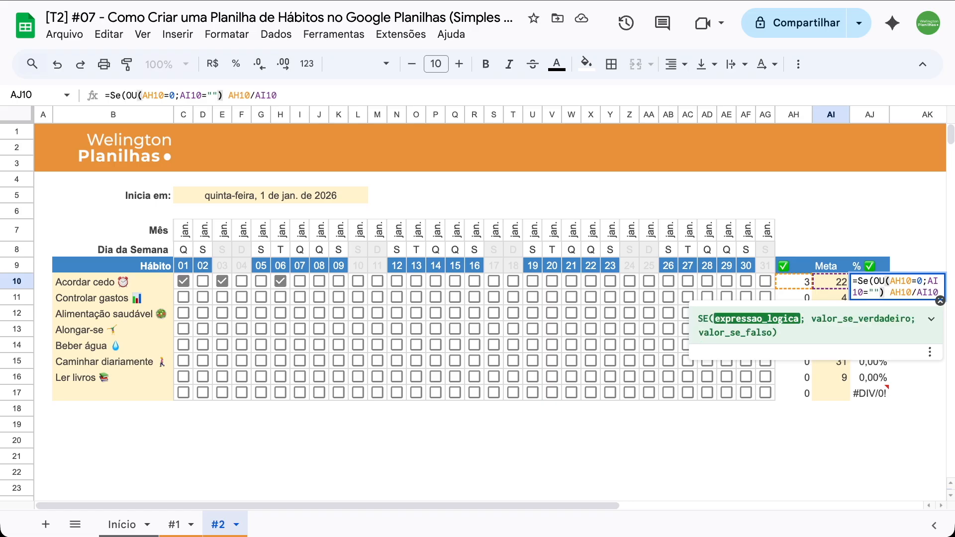
Complete the AJ10 formula to return 0 if true and AH10/AI10 otherwise, and copy it down to AJ17
text(;0)
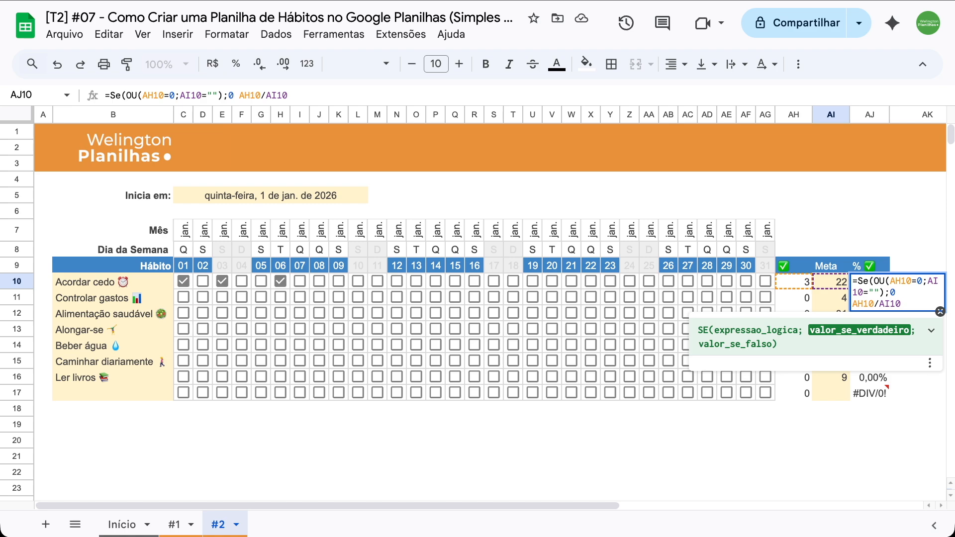
text(;)
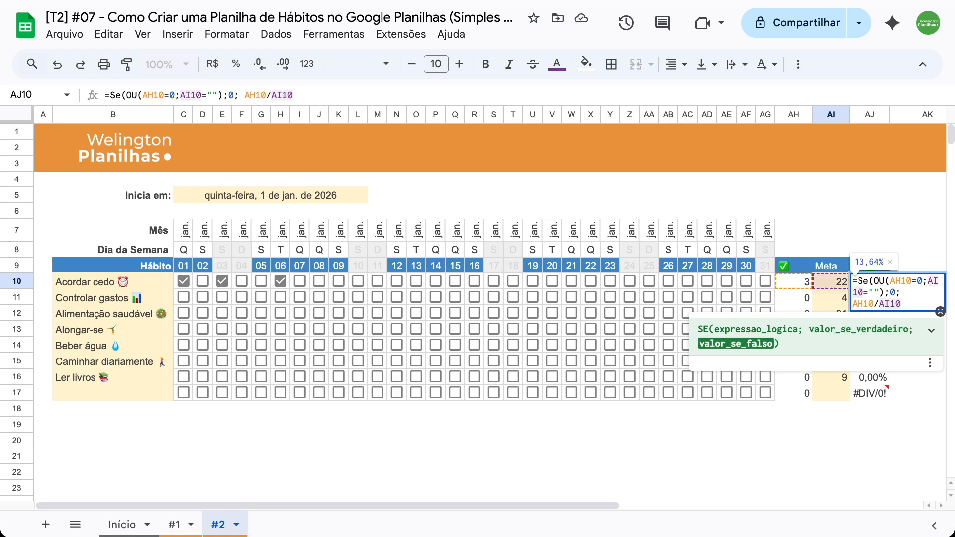
text( AH10/AI10))
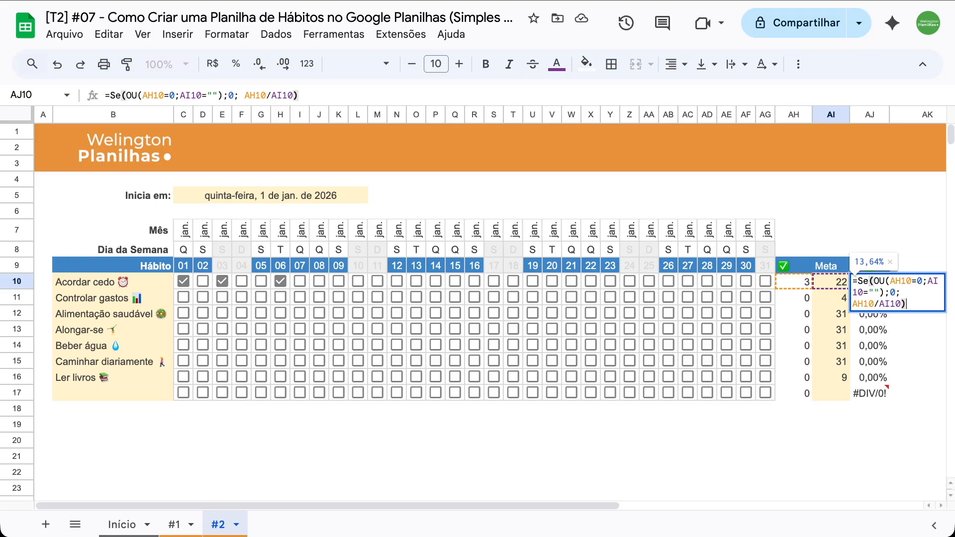
key(Return)
click(862, 284)
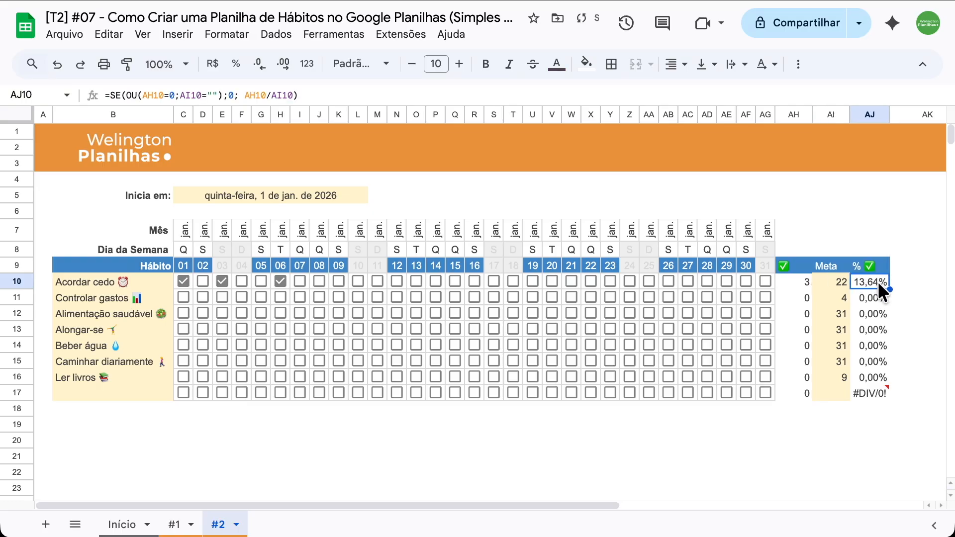
drag(889, 289, 885, 392)
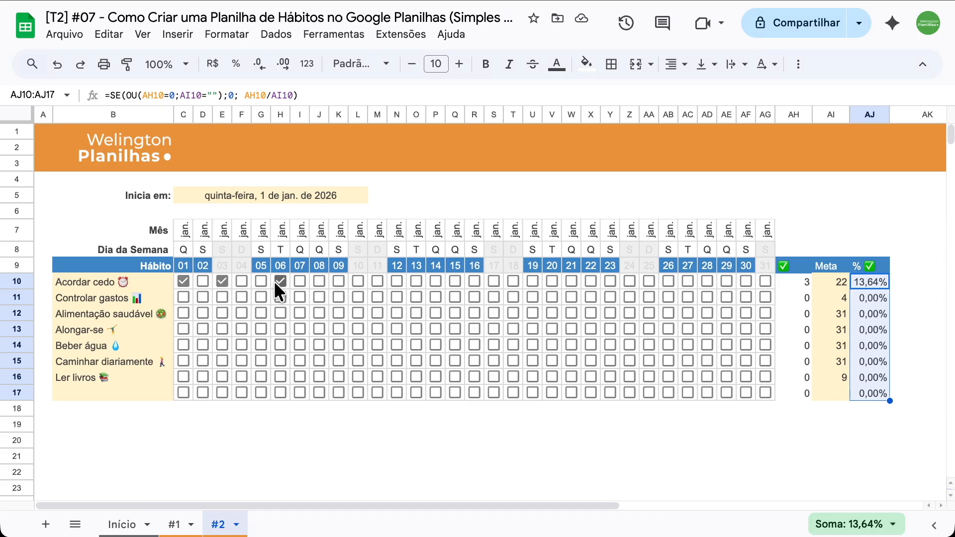
For "Acordar cedo", check days 02, 05 and 07 to 09 and uncheck day 03
click(192, 281)
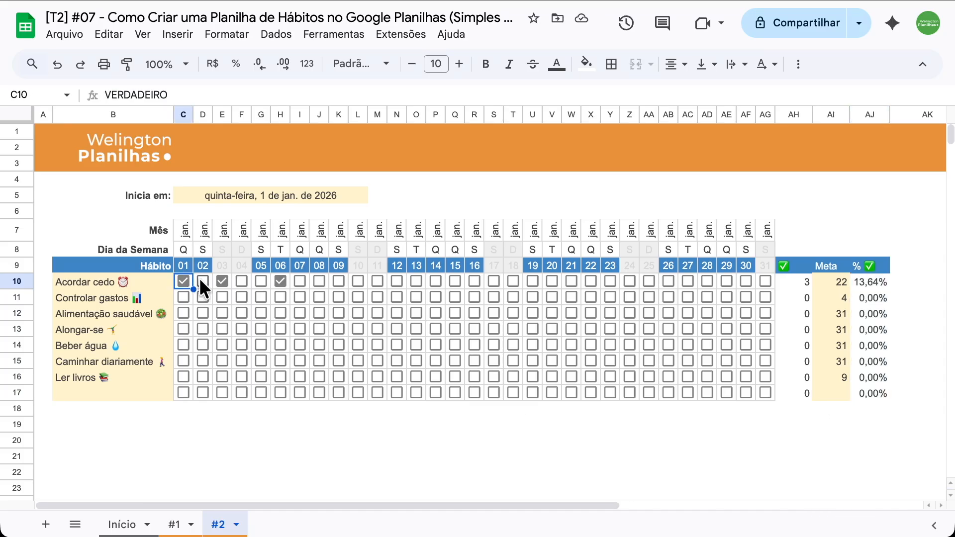
click(201, 281)
click(220, 282)
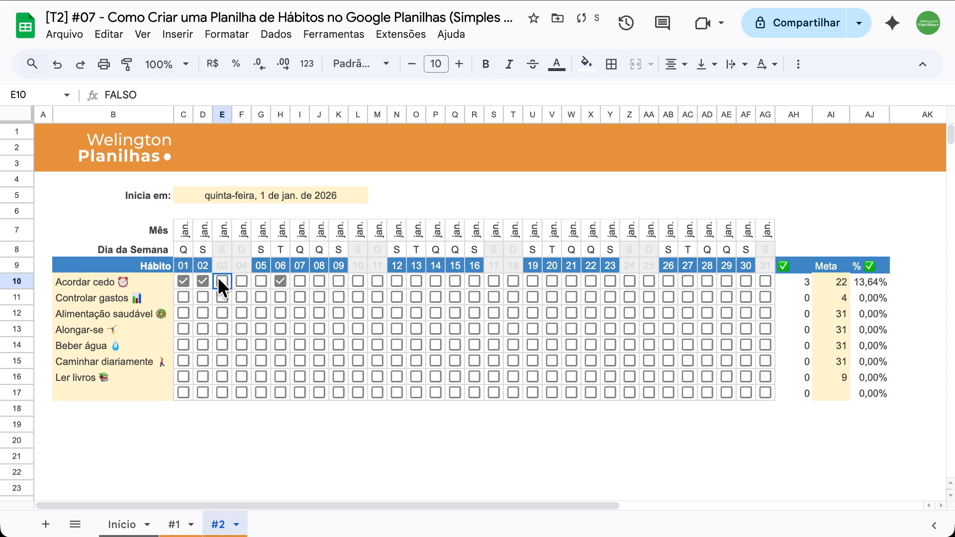
click(258, 282)
click(302, 282)
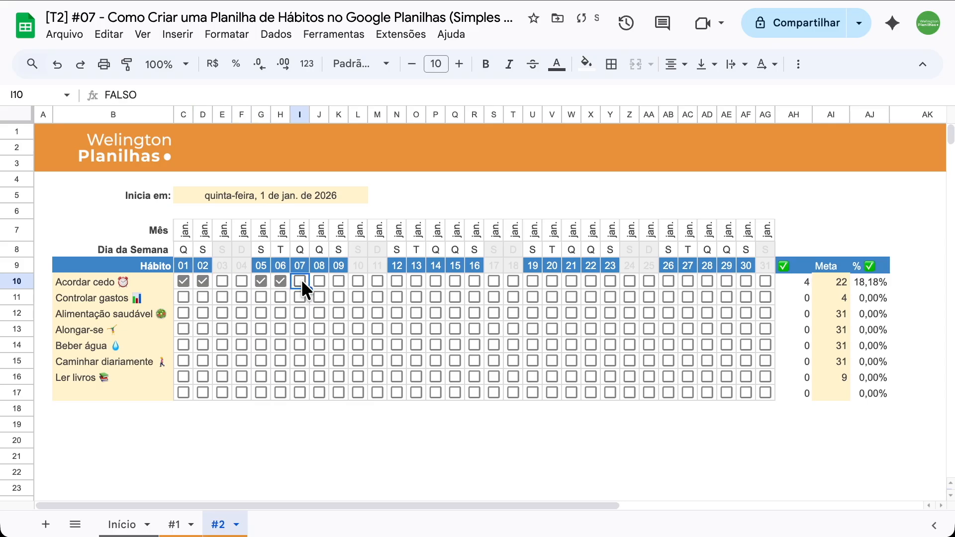
drag(301, 279, 338, 282)
key(space)
Check the remaining weekdays for "Acordar cedo": days 12–16, 19–23 and 26–30
drag(399, 279, 470, 280)
key(space)
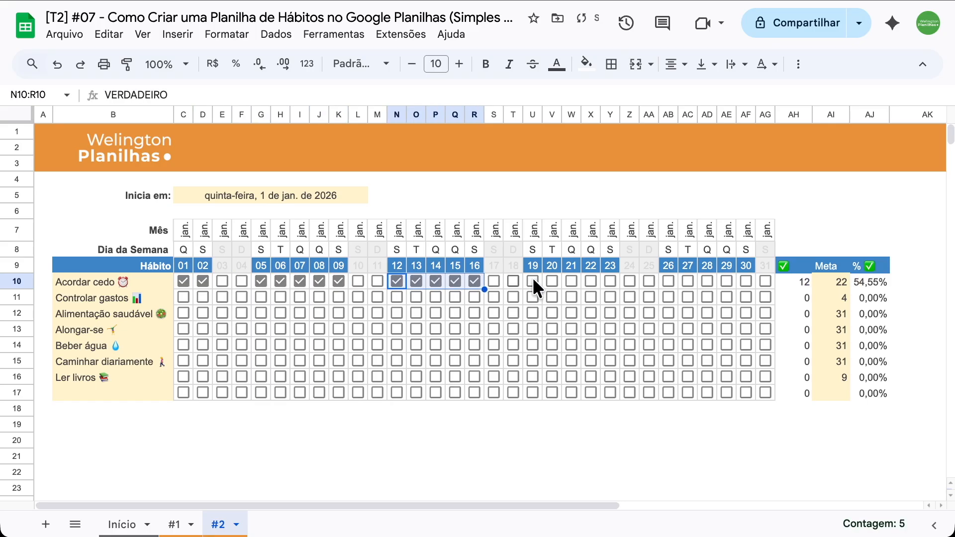
drag(534, 280, 608, 280)
key(space)
drag(669, 282, 746, 281)
key(space)
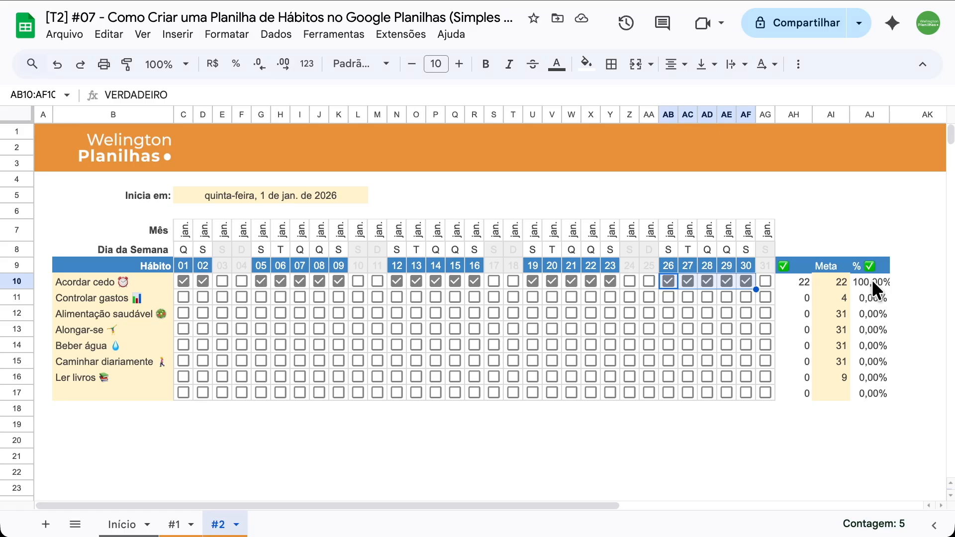
Check the Sundays 04, 11, 18 and 25 for "Controlar gastos"
click(242, 297)
click(377, 297)
click(514, 297)
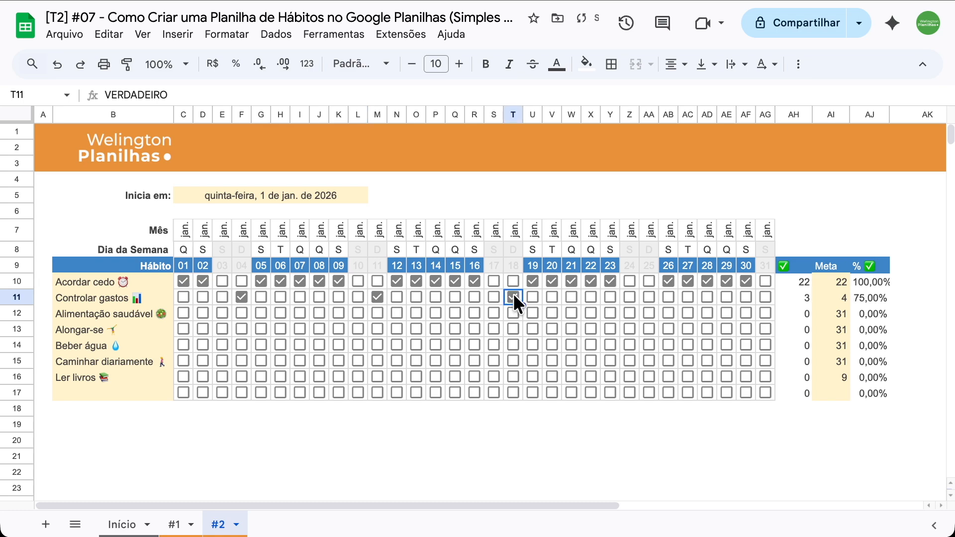
click(647, 298)
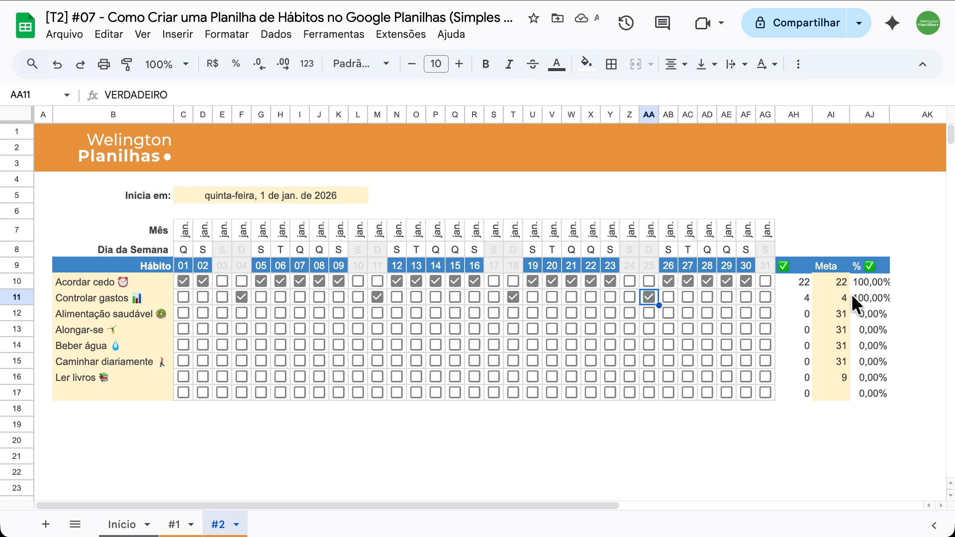
Check every day for "Alimentação saudável", "Alongar-se" and "Beber água" in C12:AG14
click(194, 314)
drag(196, 312, 757, 344)
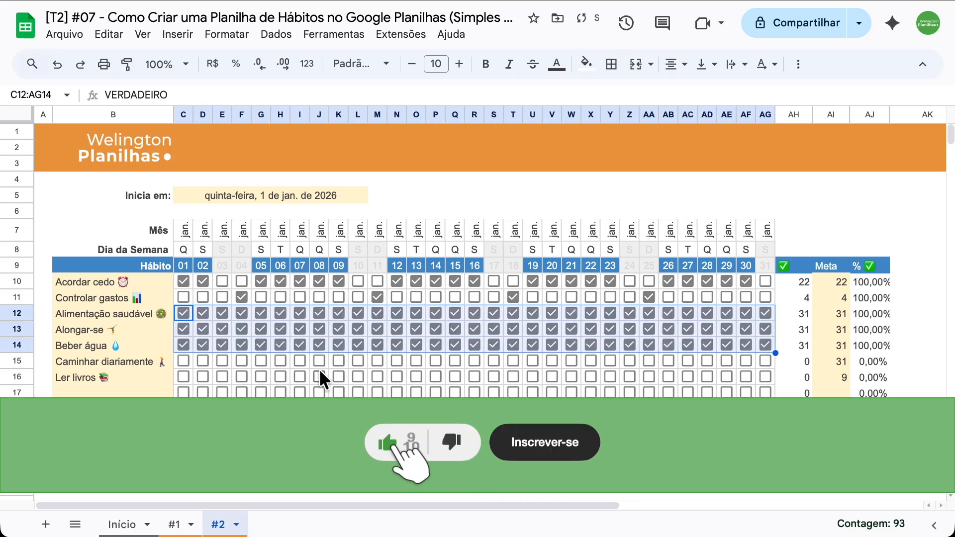
Center the contents of columns AH to AJ horizontally
click(221, 409)
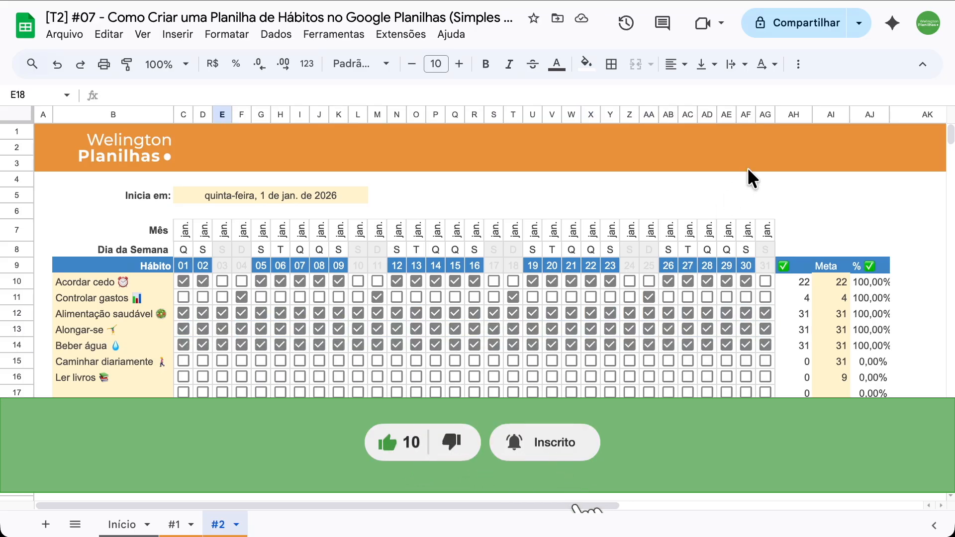
drag(791, 113, 869, 115)
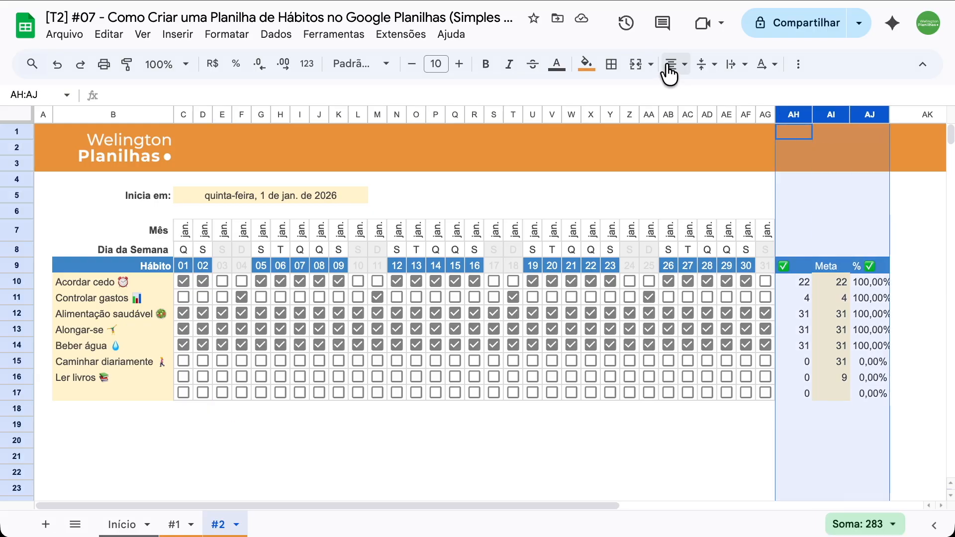
click(677, 64)
click(699, 91)
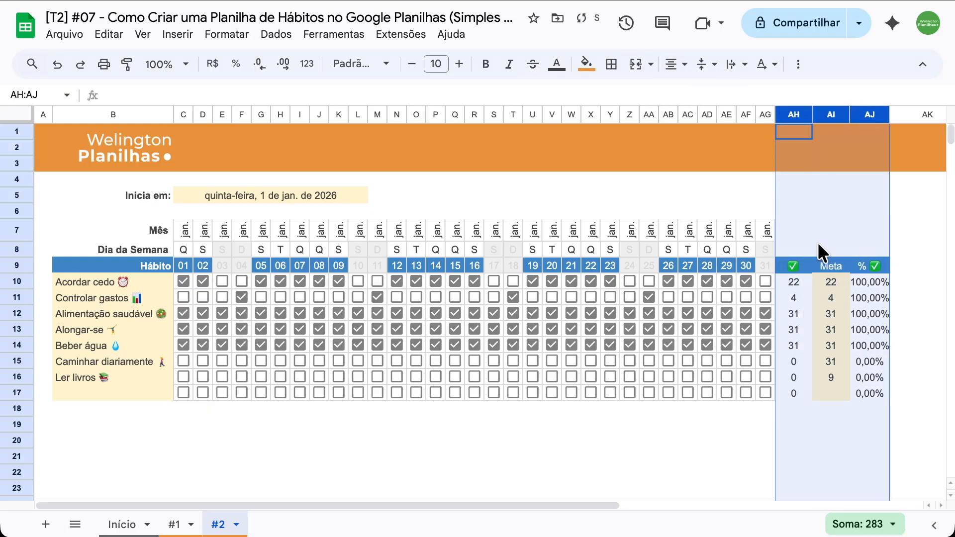
Show the completion percentages in AJ10:AJ17 without decimal places
drag(858, 283, 867, 389)
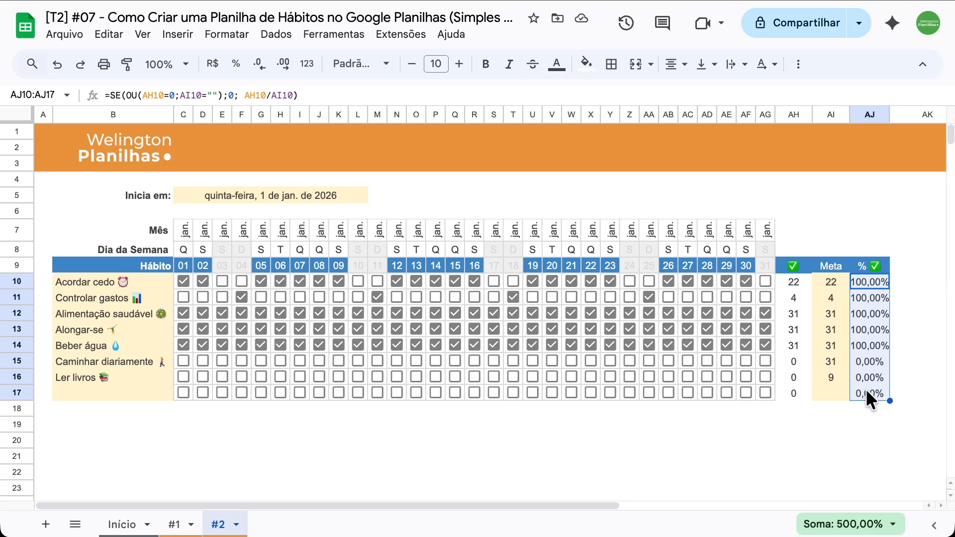
click(259, 64)
click(259, 64)
click(184, 409)
Right-align the habit names in B10:B17
drag(154, 281, 148, 387)
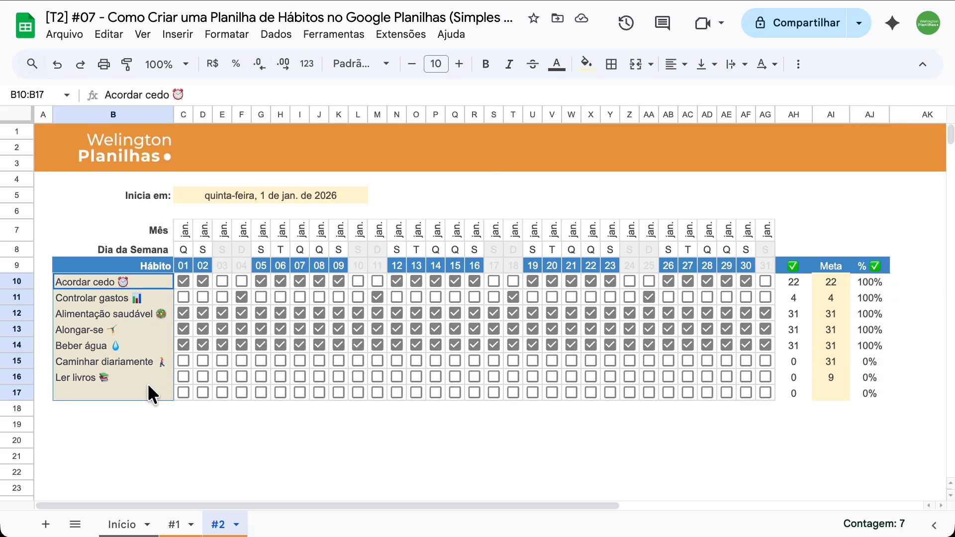
click(677, 65)
click(722, 92)
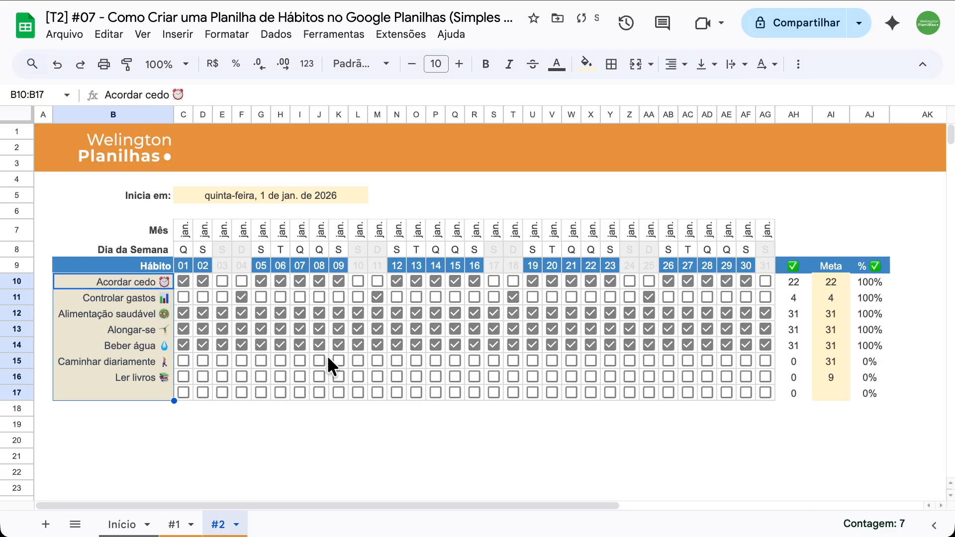
click(189, 404)
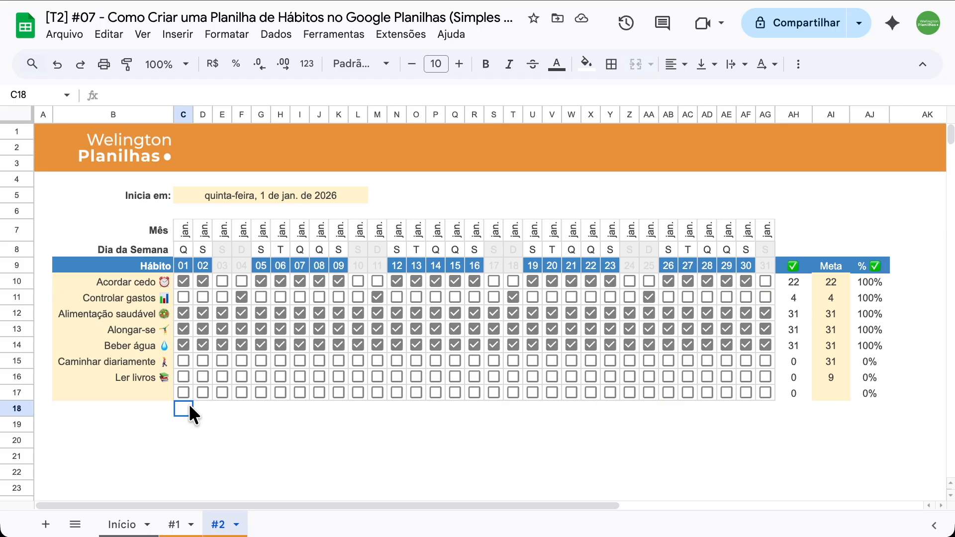
Duplicate sheet #2 and rename the copy "Fev"
click(235, 524)
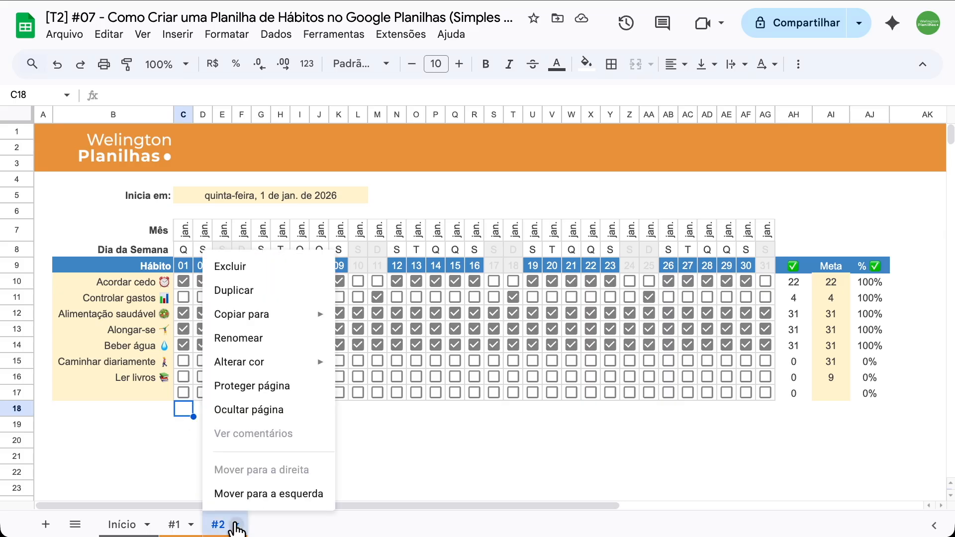
click(251, 293)
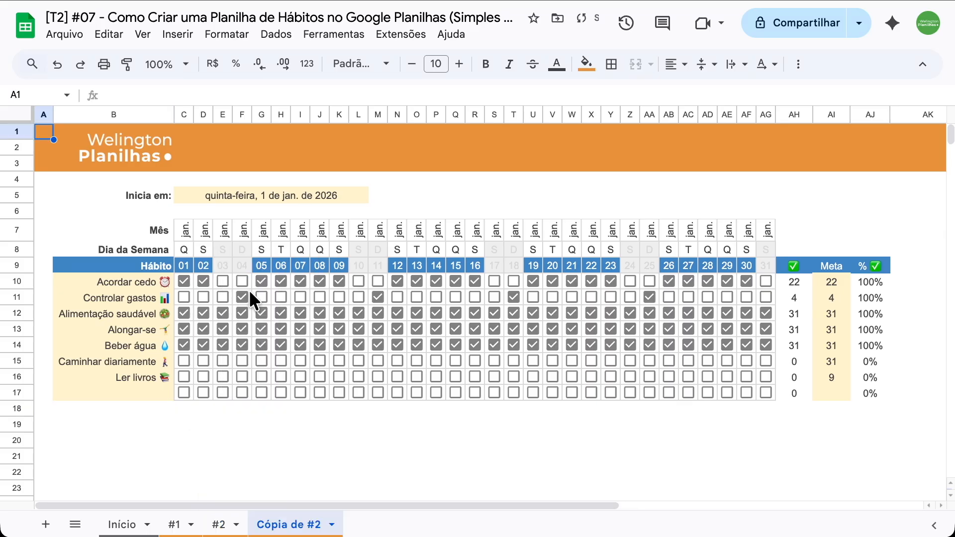
double_click(286, 525)
text(Fev)
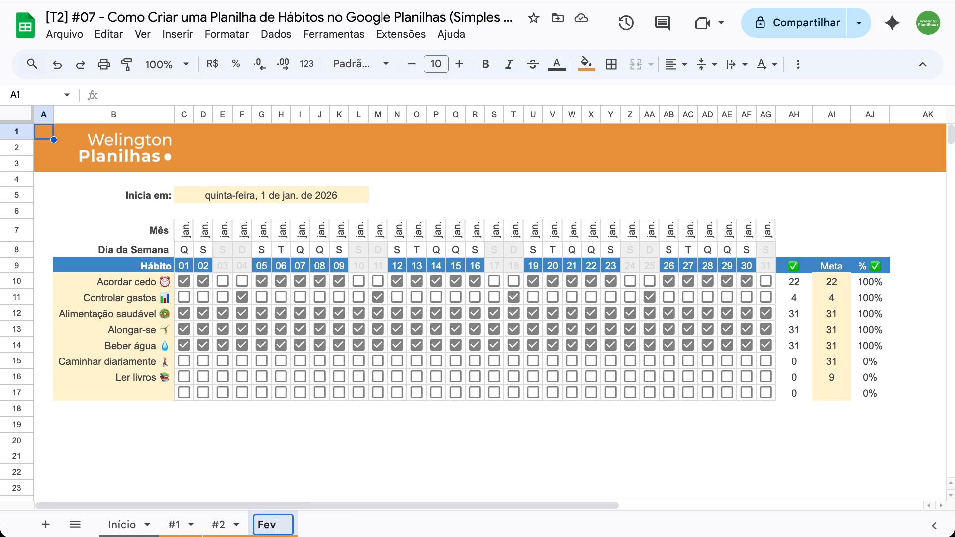
key(Return)
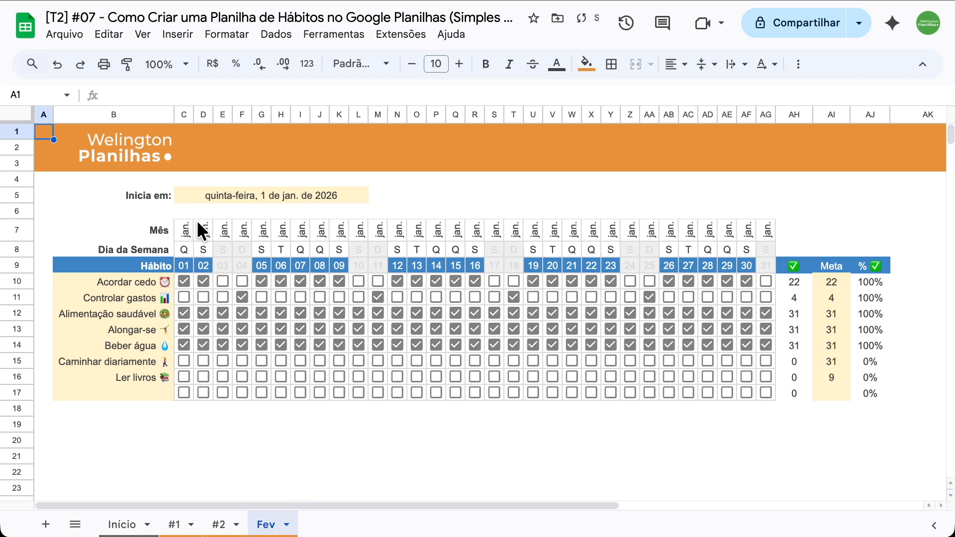
Clear all habit checkmarks on the "Fev" sheet, covering C10:AG18
click(199, 196)
drag(189, 402, 767, 279)
key(Delete)
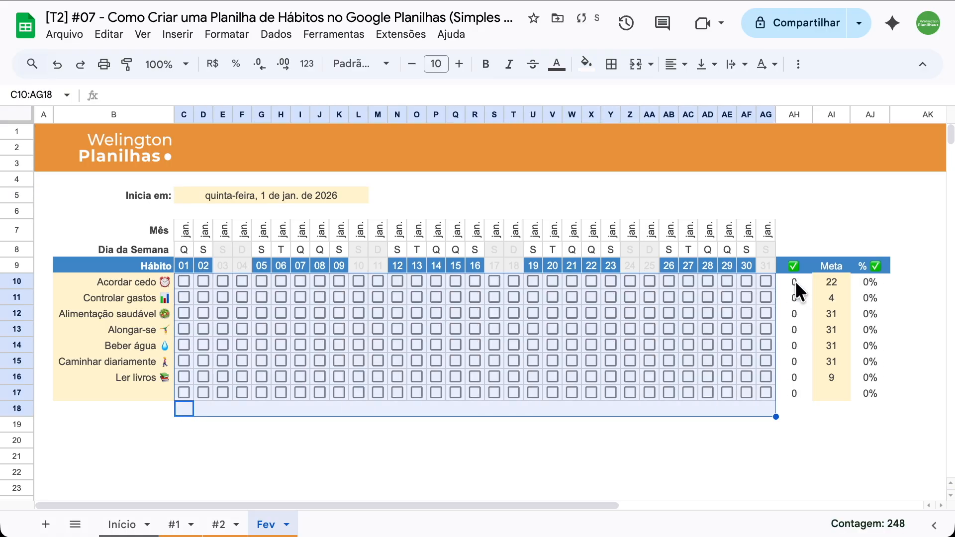
Delete all goal values in the "Meta" column, AI10:AI17, on the "Fev" sheet
drag(834, 280, 835, 387)
key(Delete)
key(shift+Up)
key(shift+Up)
key(shift+Up)
key(shift+Up)
key(shift+Up)
key(shift+Up)
key(shift+Up)
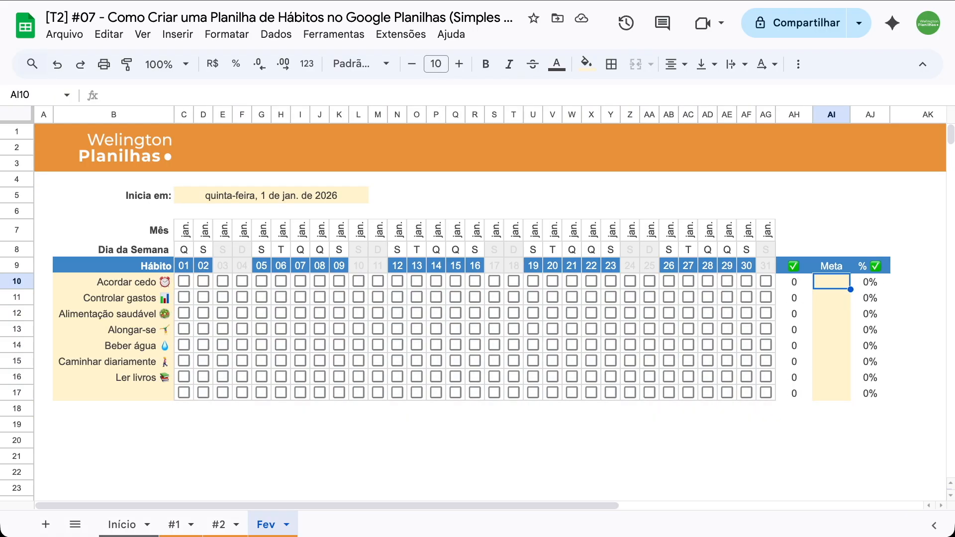
Set the "Inicia em" start date on the "Fev" sheet to 01/02/2026 and select the first "Meta" cell, AI10
click(188, 186)
double_click(186, 192)
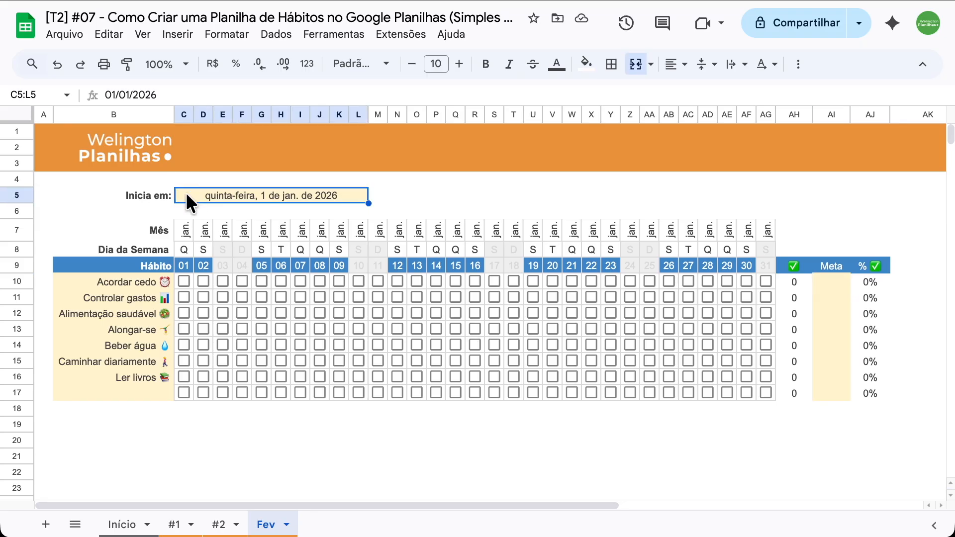
click(339, 218)
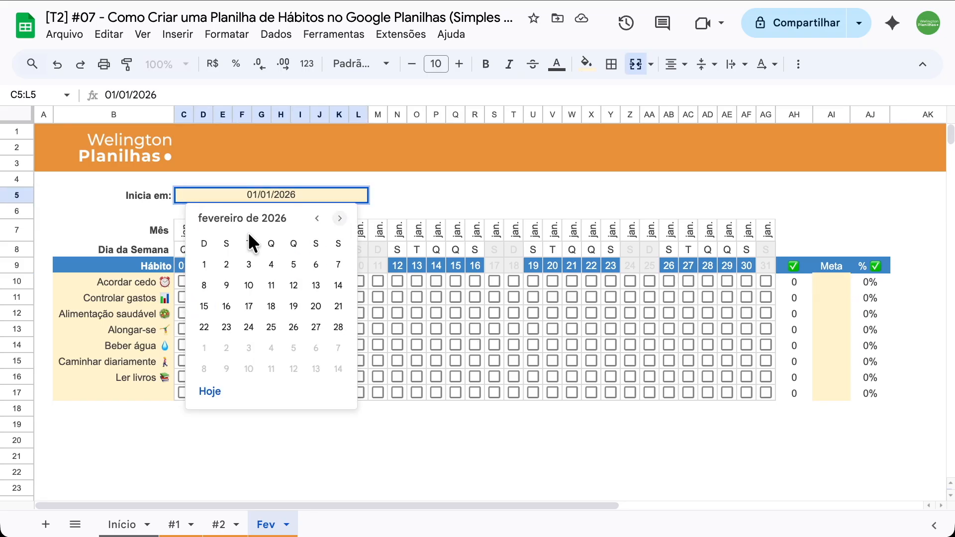
click(204, 265)
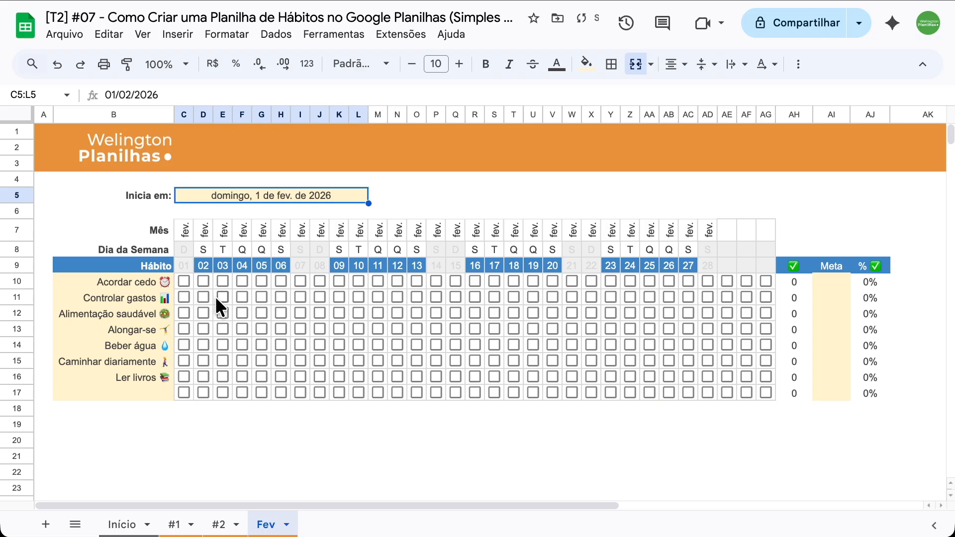
click(840, 283)
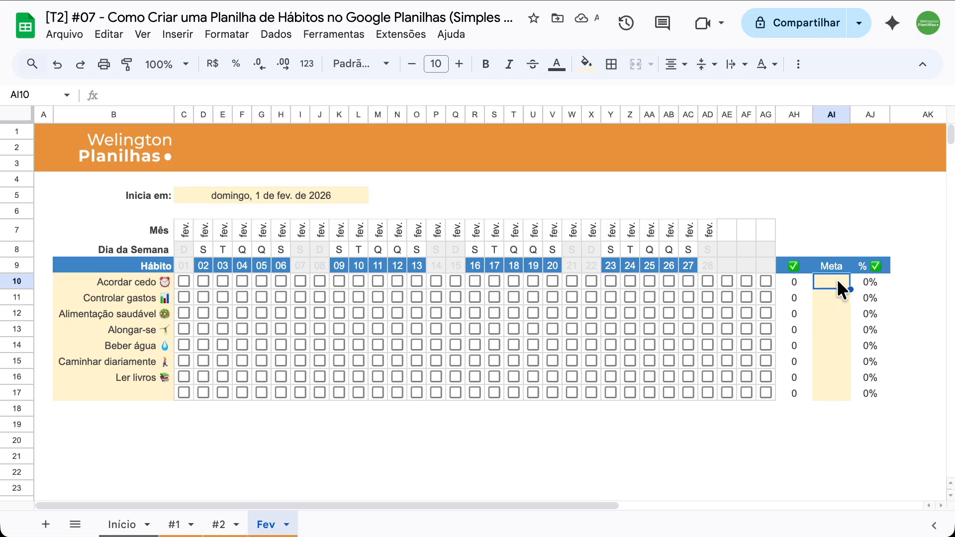